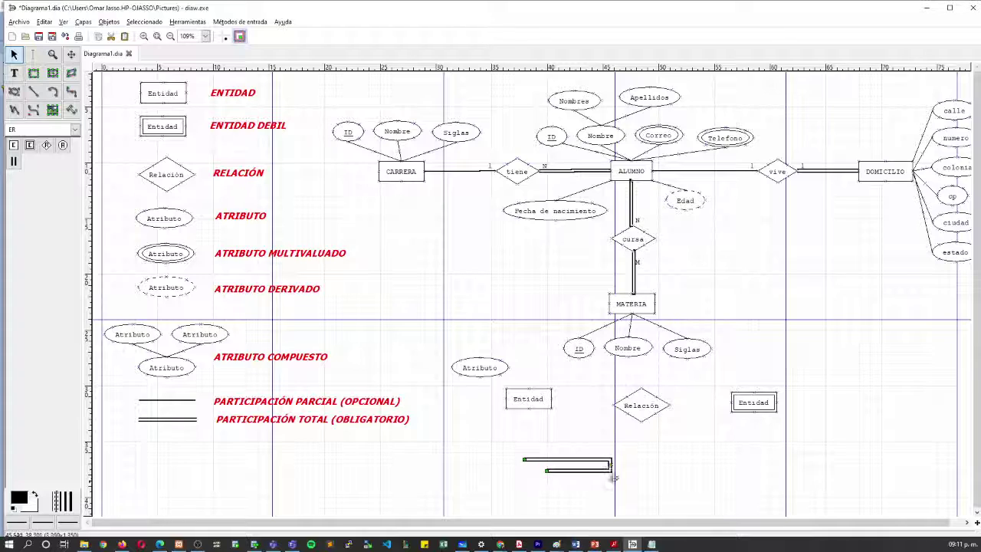
Connect the double participation line from the plain Entidad box to the Relación diamond and reposition both shapes until the line runs straight
left_click_drag(525, 462, 551, 399)
left_click_drag(546, 469, 657, 449)
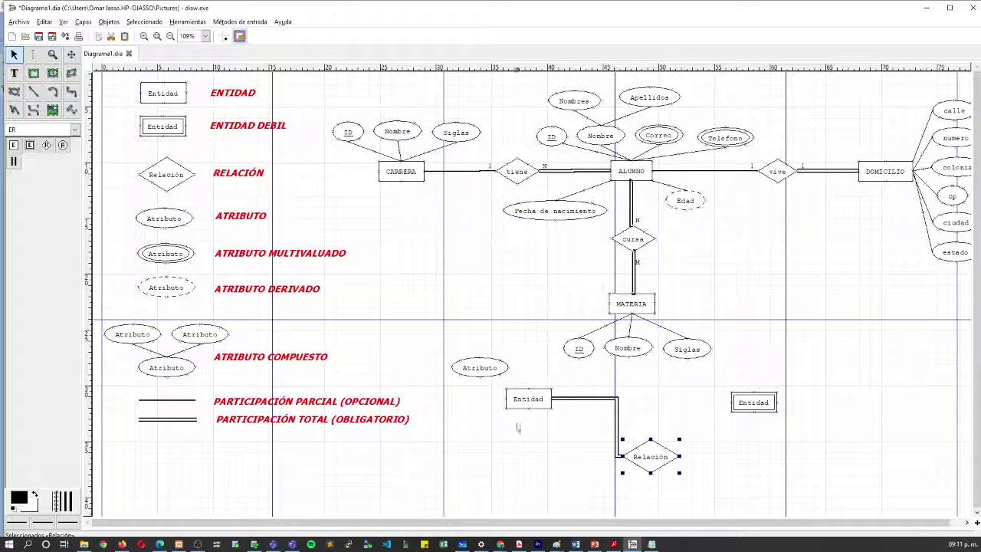
left_click_drag(522, 399, 497, 462)
mouse_move(653, 452)
left_mouse_down()
mouse_move(621, 405)
mouse_move(652, 407)
mouse_move(664, 449)
left_mouse_up()
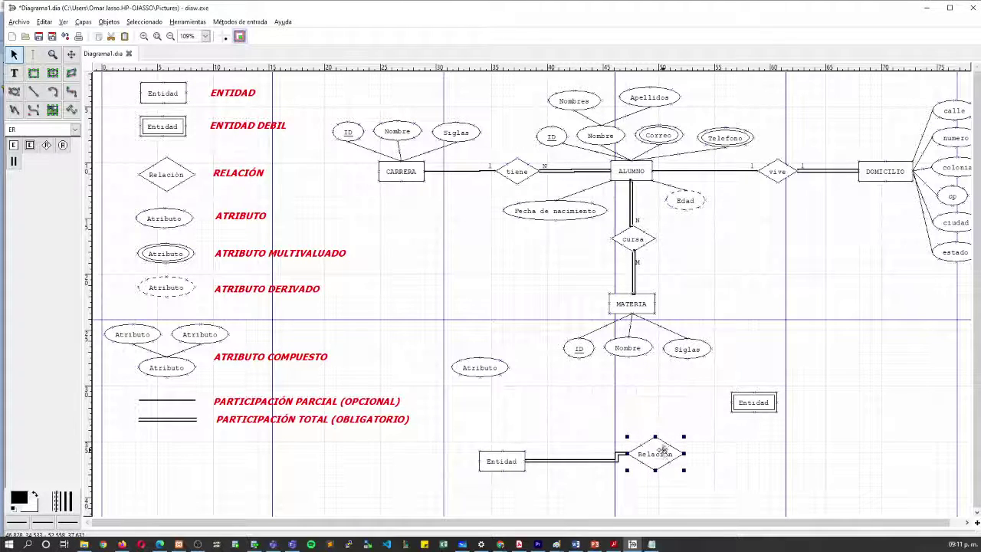
left_click_drag(507, 461, 486, 416)
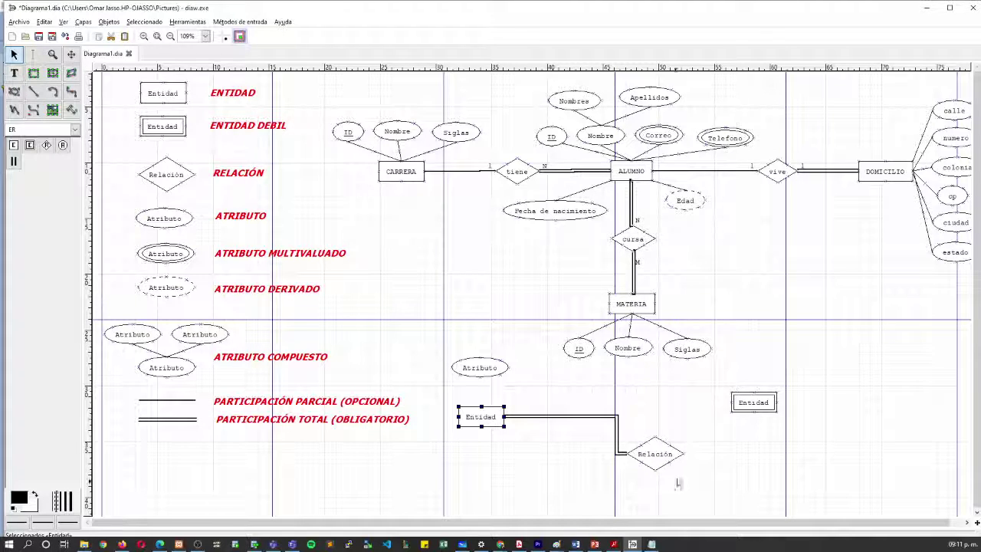
left_click_drag(664, 456, 667, 396)
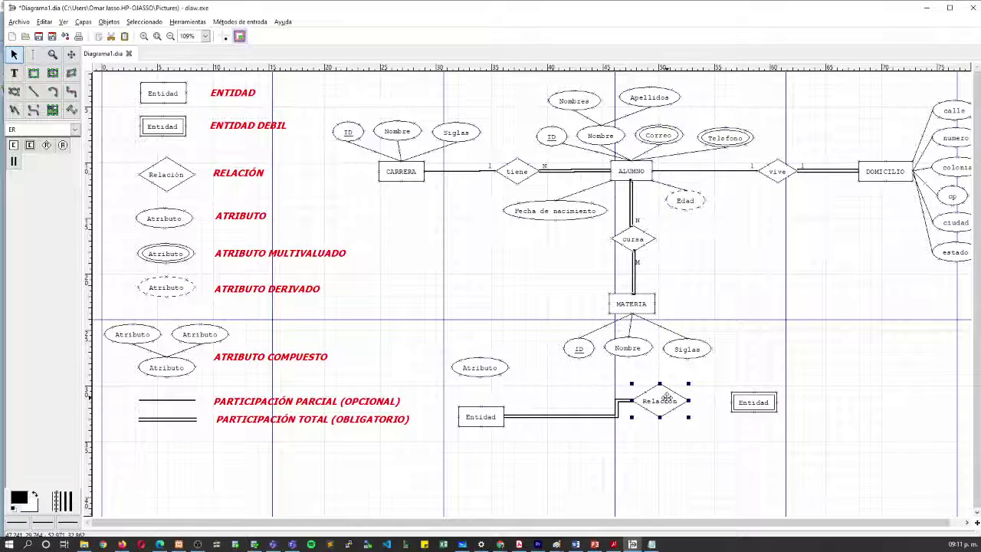
left_click_drag(481, 420, 509, 423)
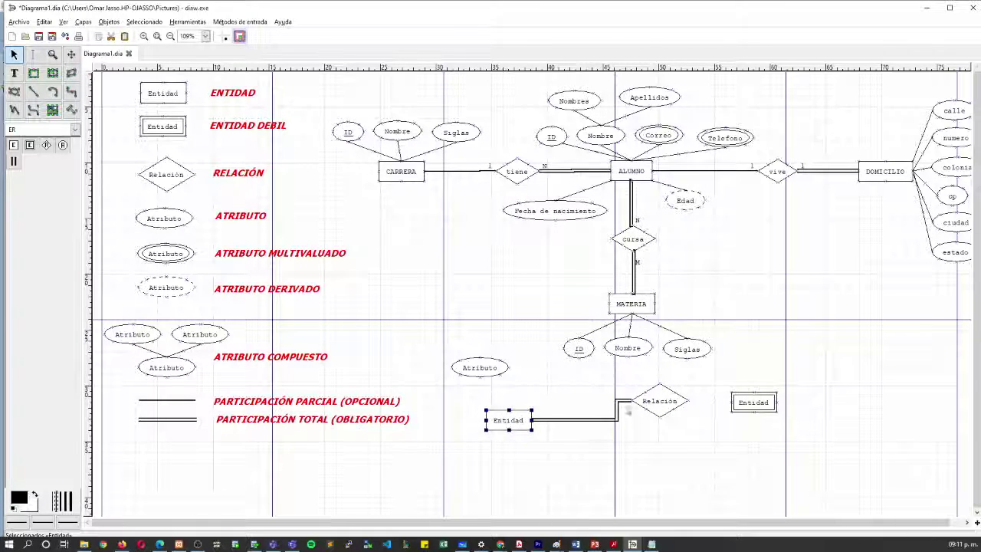
left_click_drag(660, 391, 676, 443)
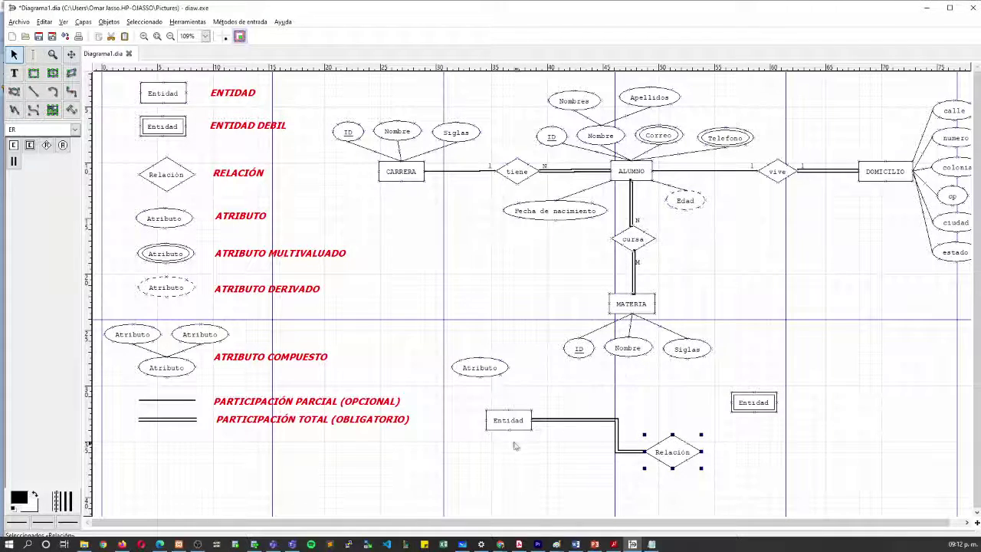
left_click_drag(509, 421, 475, 408)
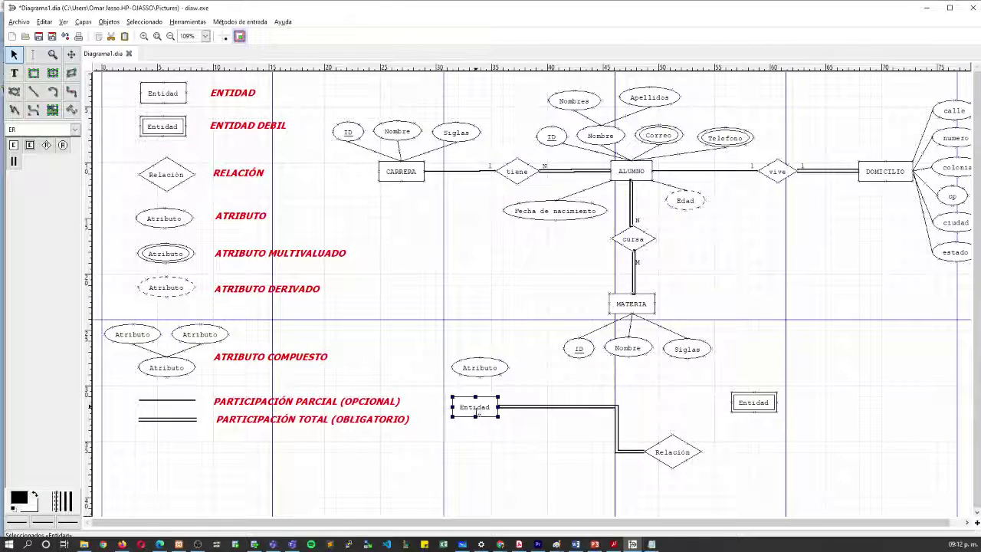
left_click_drag(678, 455, 652, 408)
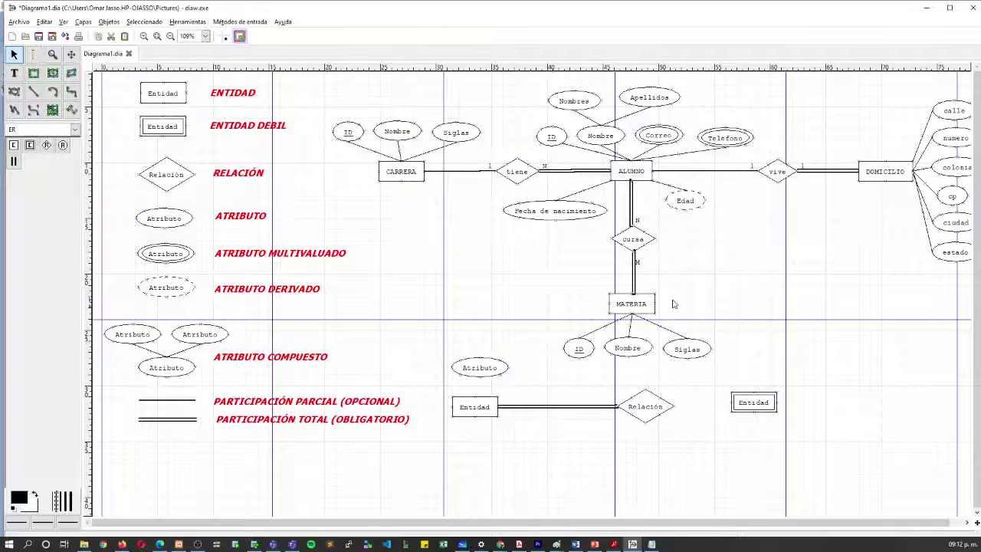
Reposition the loose Atributo, join it to the plain Entidad box with a straight line, and place the weak entity beside the Relación diamond
left_click_drag(751, 405, 741, 455)
left_click_drag(470, 370, 414, 329)
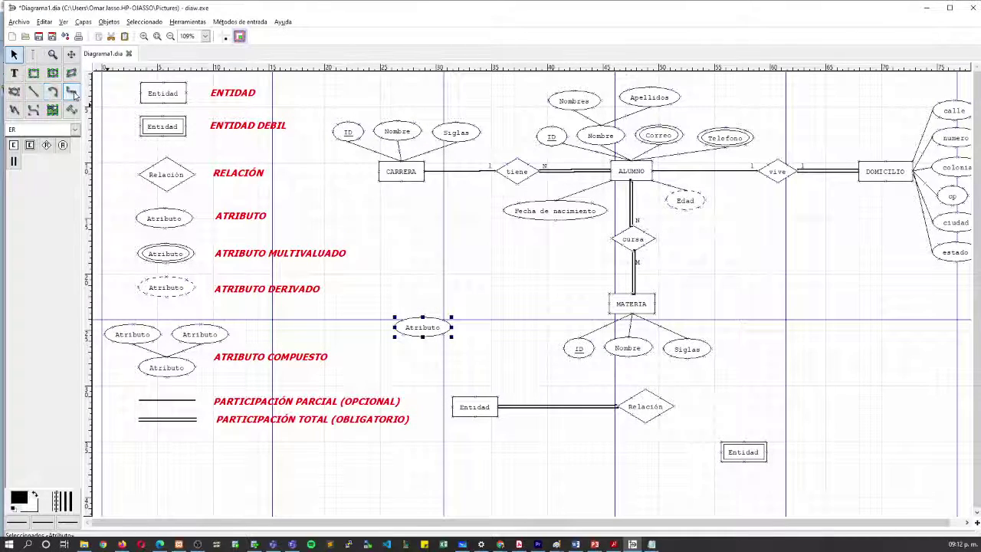
left_click(33, 92)
left_click_drag(423, 337, 475, 396)
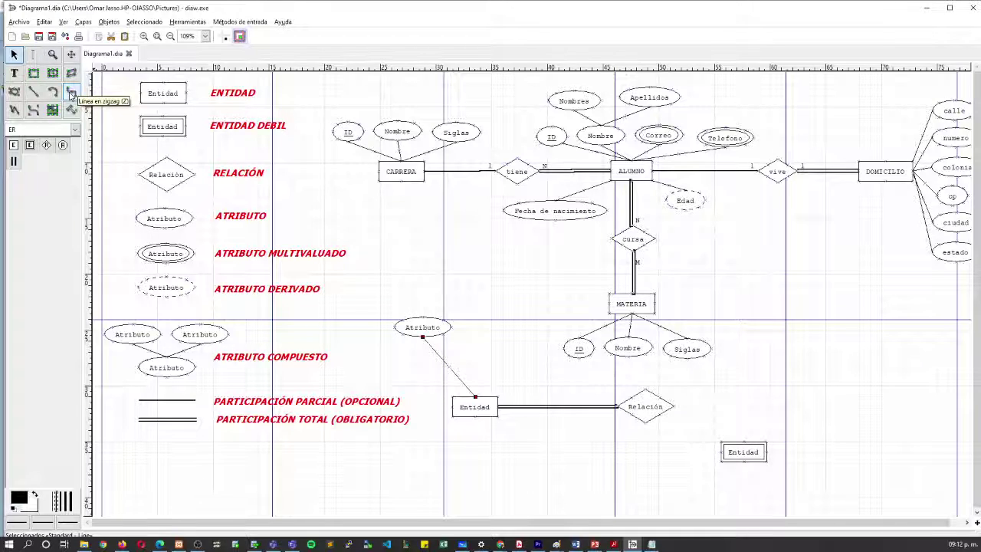
left_click(578, 493)
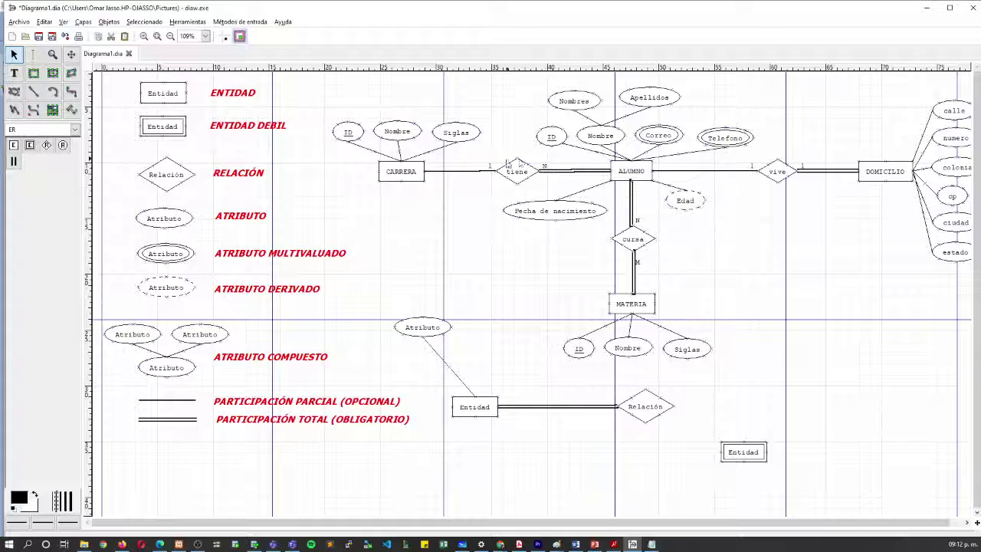
left_click_drag(744, 451, 765, 402)
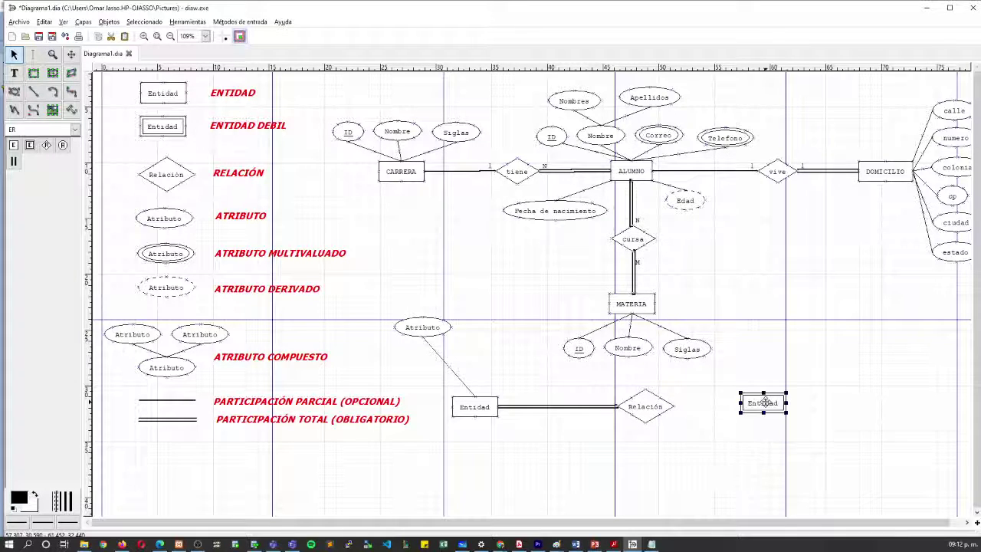
Name the loose Relación diamond nombre, with left cardinality 1, right cardinality N and the identifying option set to Sí
double_click(639, 406)
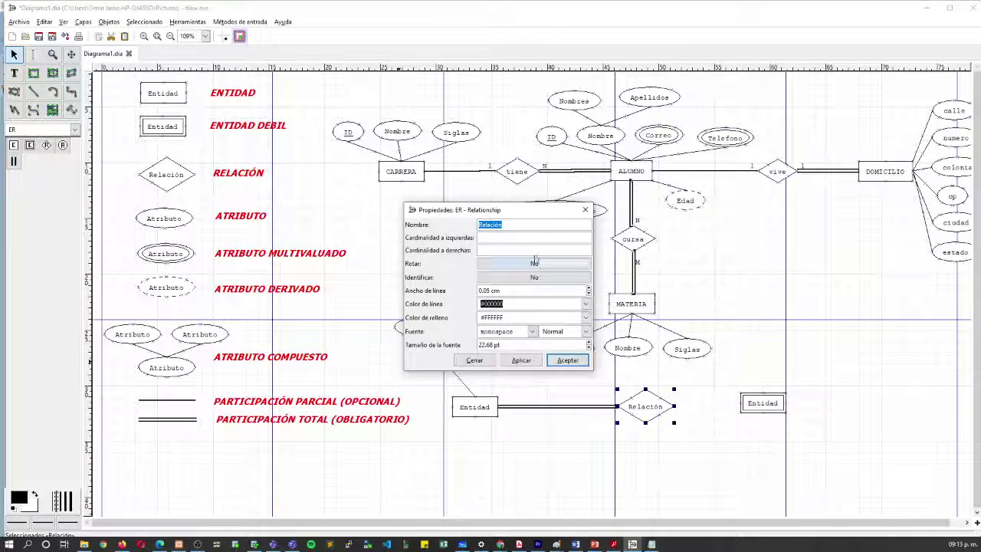
double_click(533, 225)
type("nom")
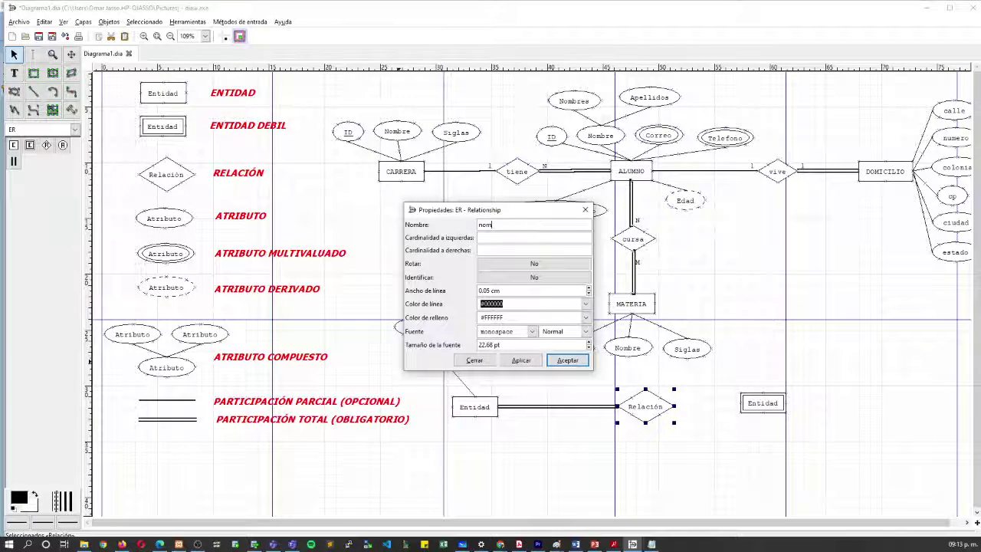
type("bre")
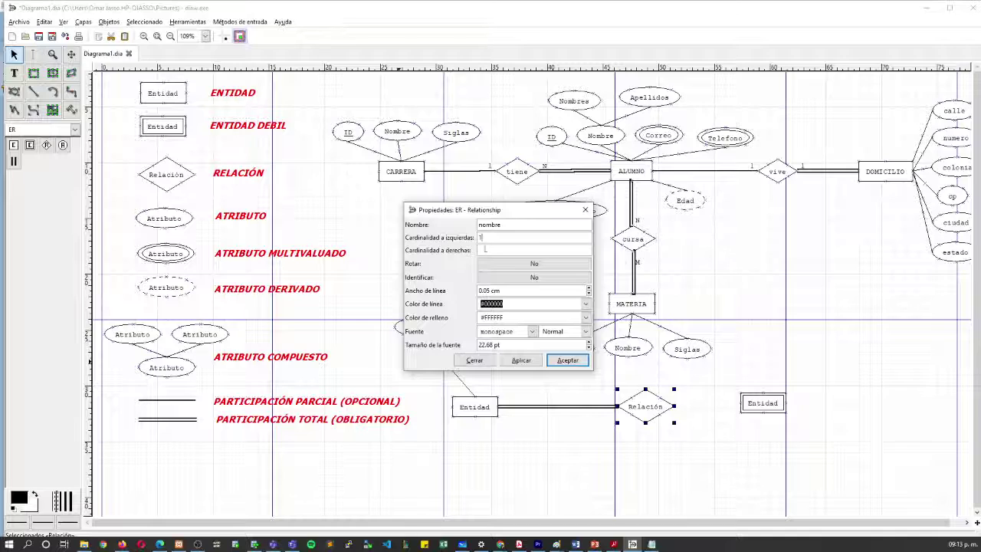
left_click(484, 249)
type("N")
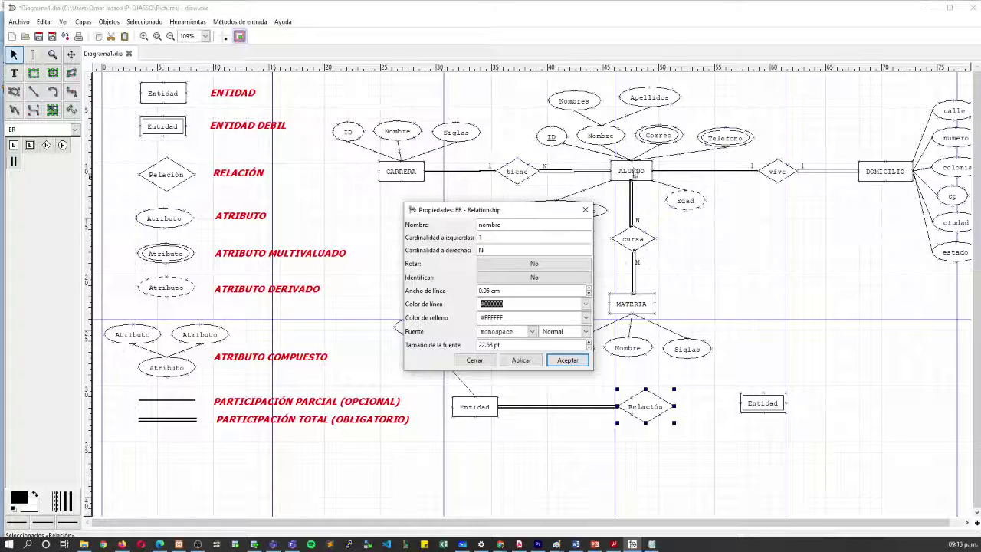
left_click(645, 256)
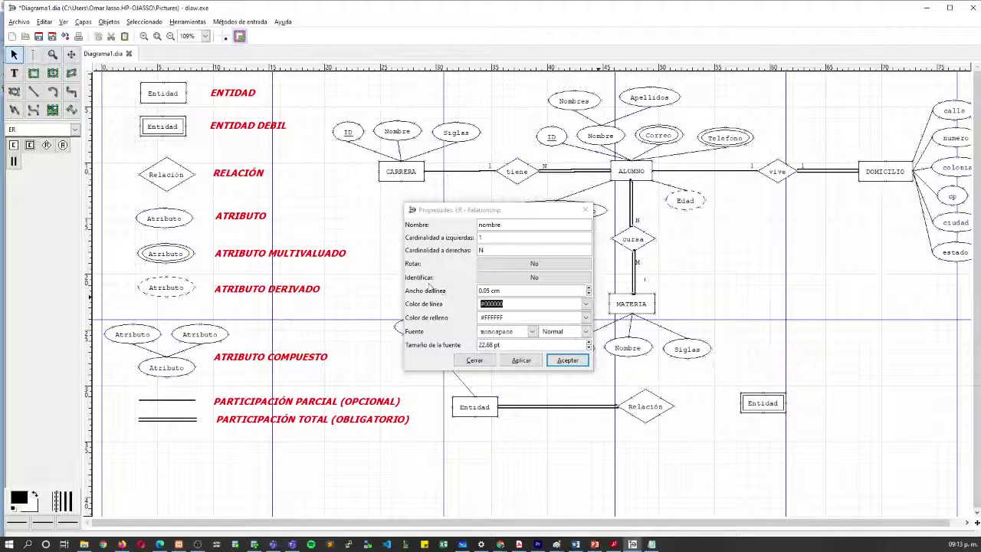
left_click(519, 280)
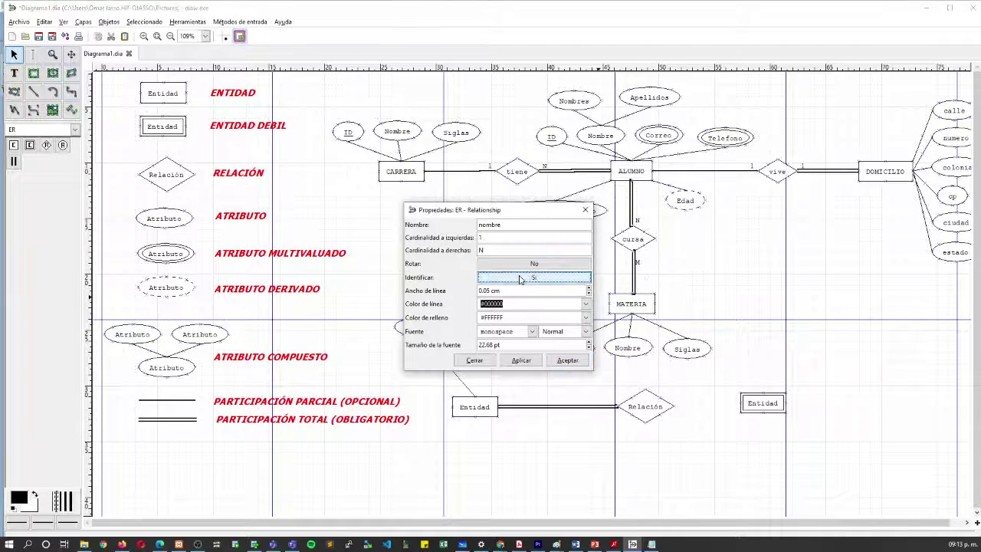
left_click(522, 361)
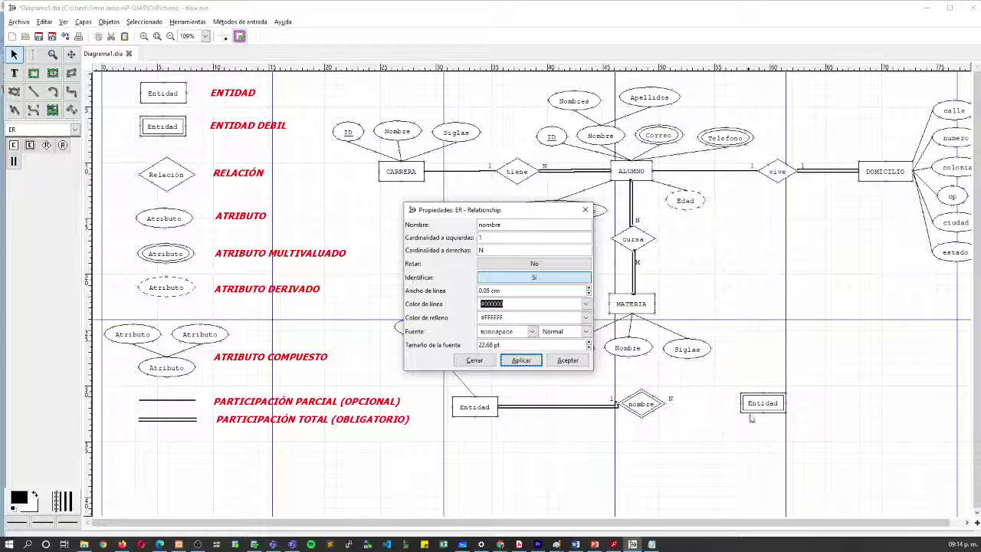
left_click_drag(760, 405, 755, 407)
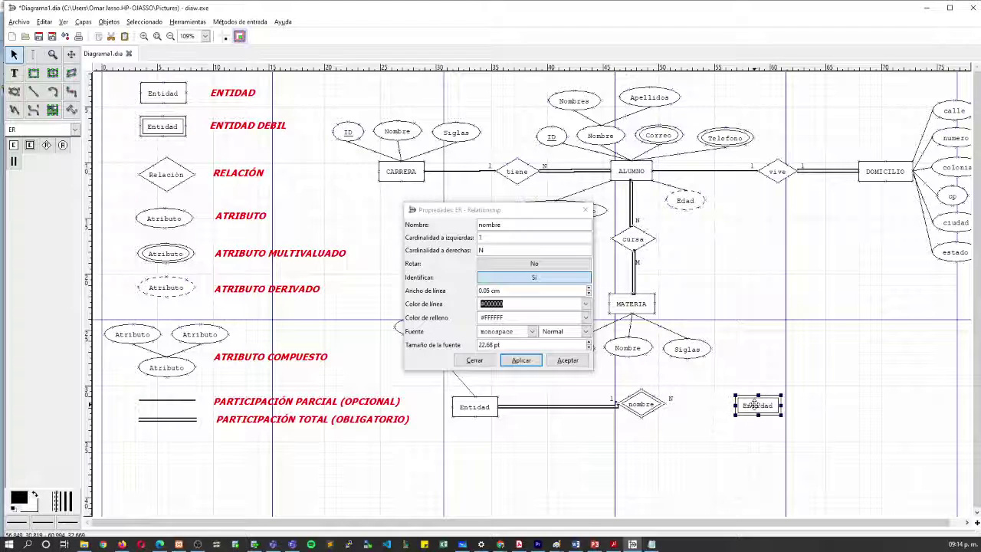
left_click(476, 410)
key("Escape")
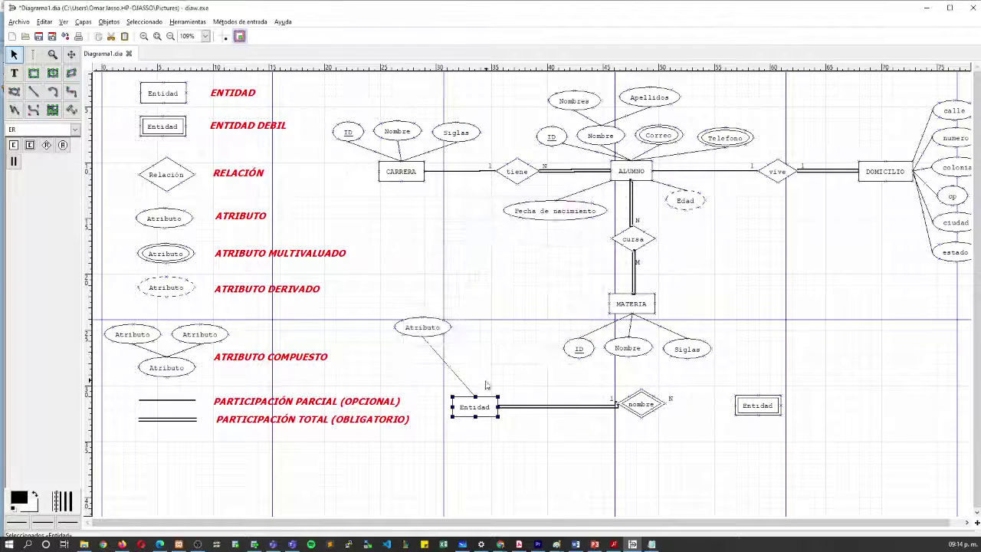
Rename the plain Entidad box connected to the nombre relationship as AUTOR
double_click(473, 409)
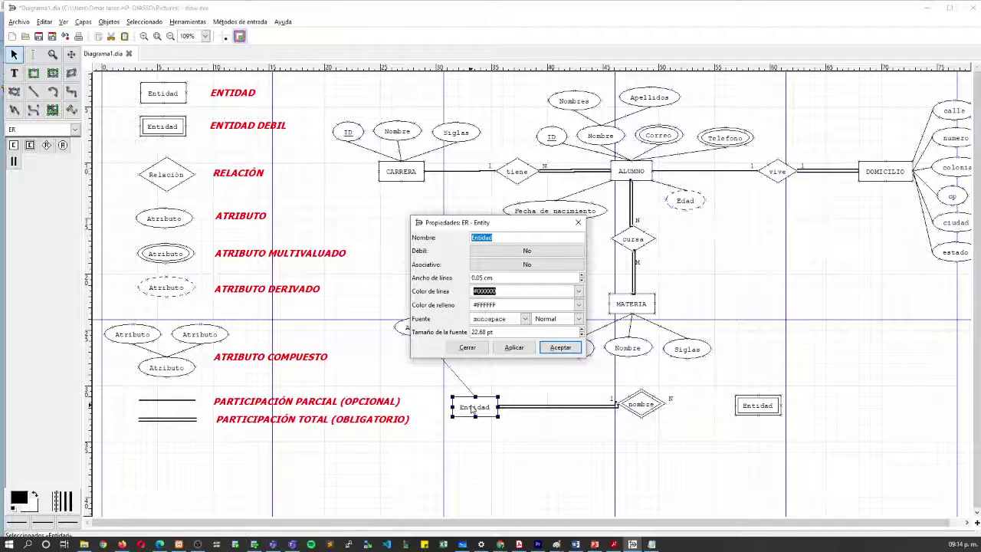
type("AUTOR")
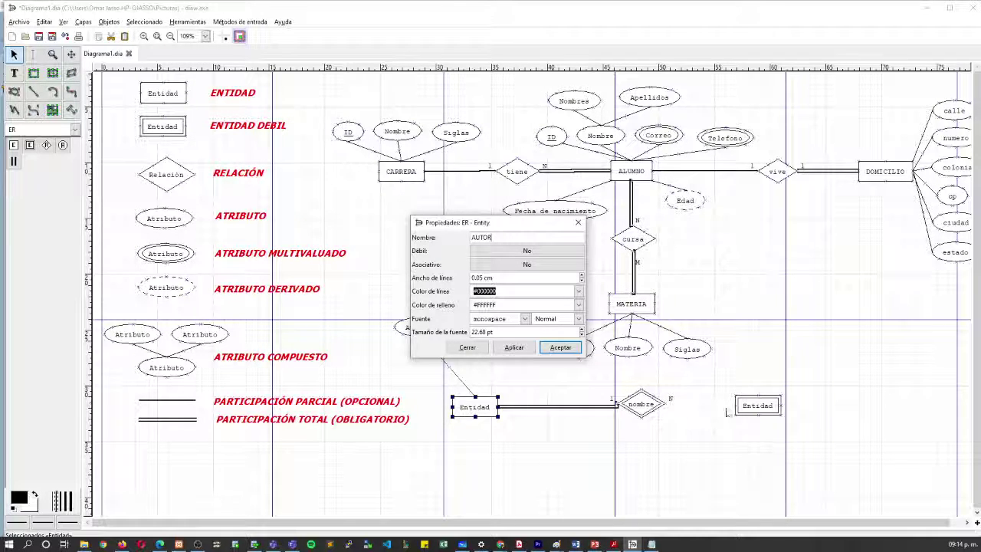
left_click(757, 406)
left_click(560, 348)
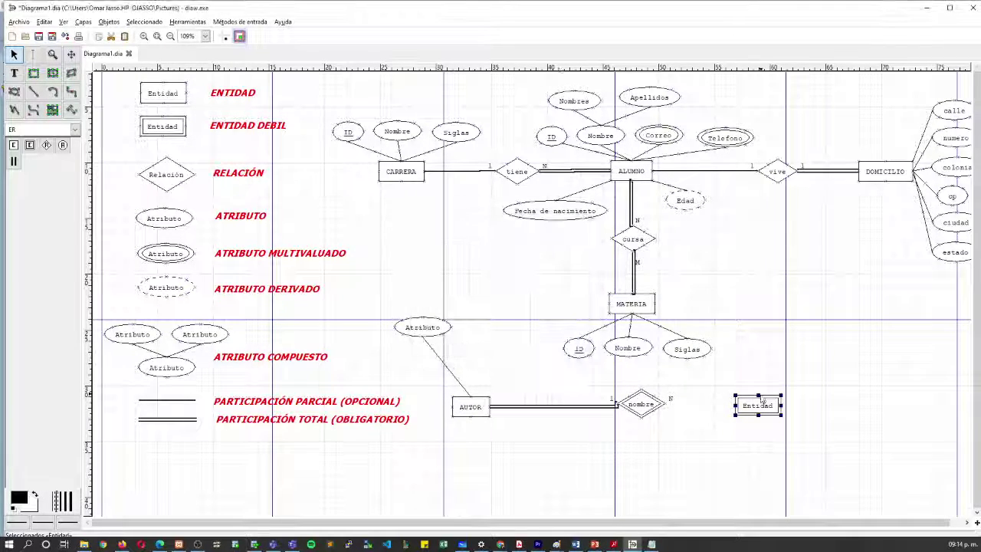
Rename the weak entity beside the nombre relationship as CANCION
double_click(759, 404)
type("CA")
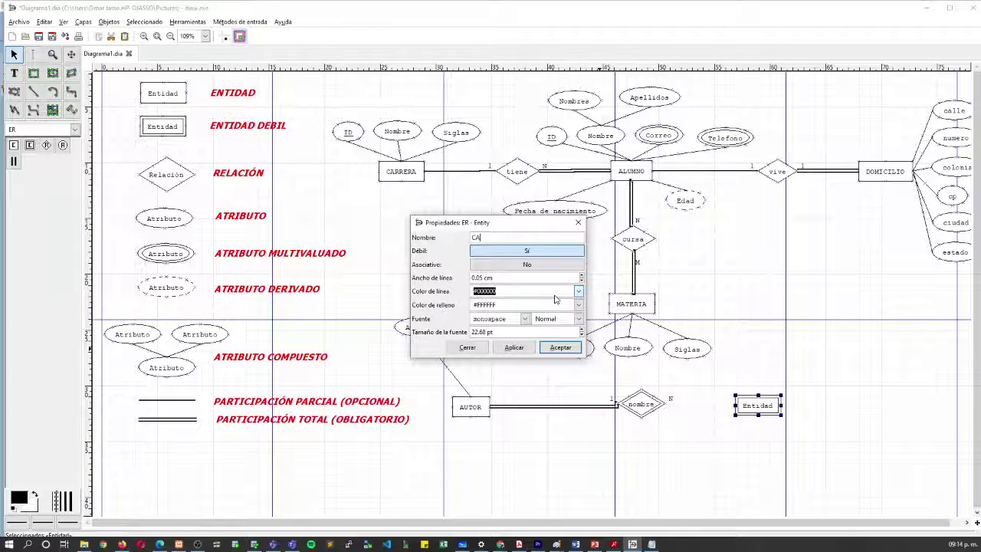
type("NCION")
left_click(561, 347)
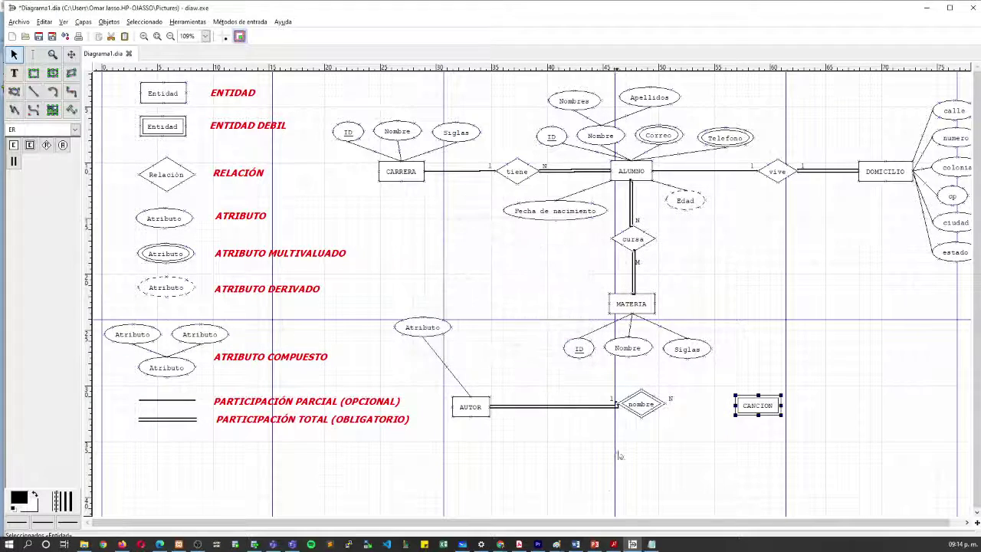
left_click(697, 447)
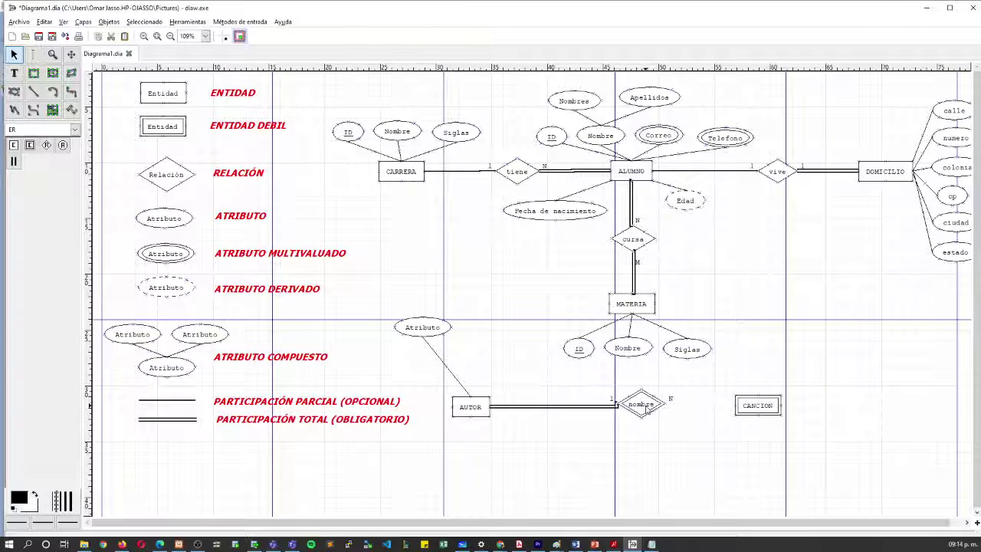
Nudge the nombre diamond and the CANCION entity into line with the AUTOR entity
left_click_drag(647, 410, 654, 406)
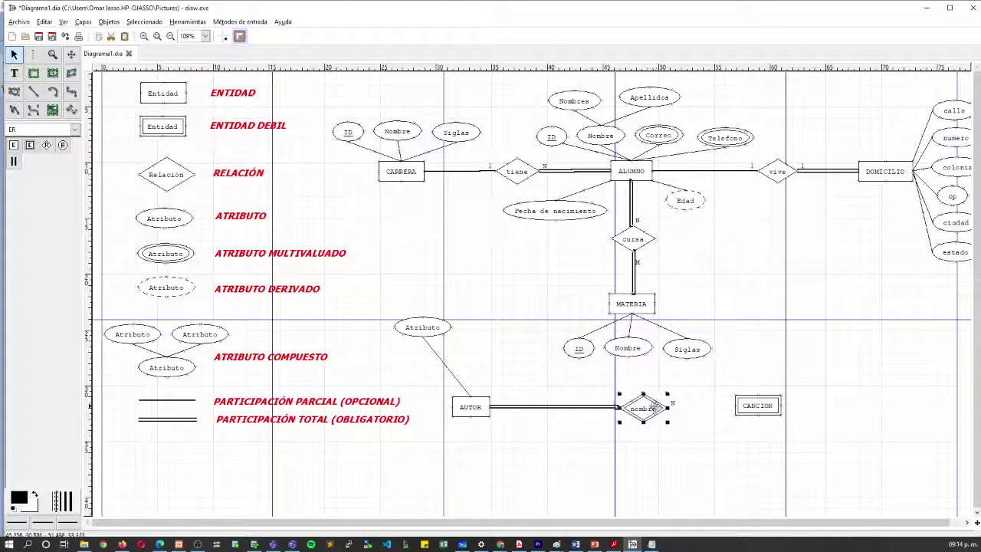
left_click(747, 400)
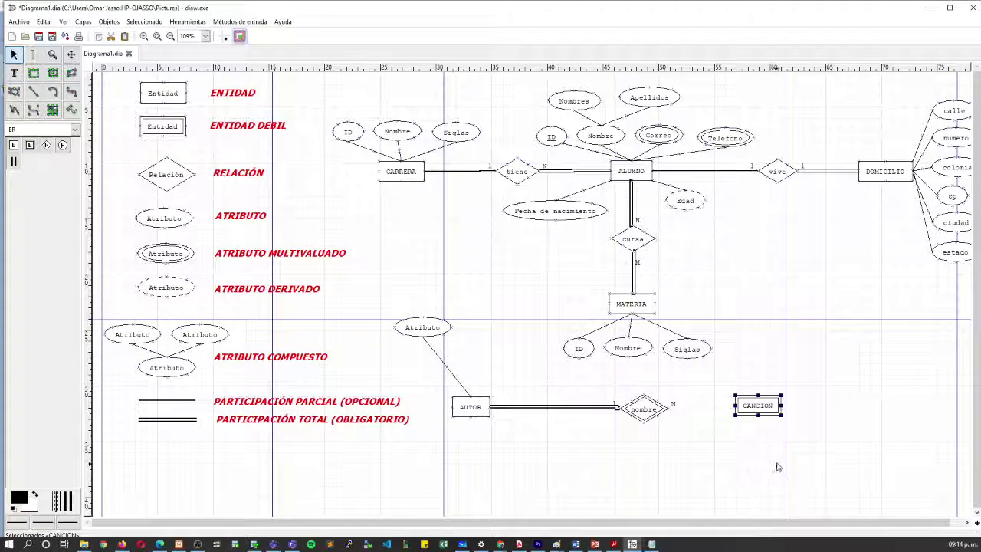
left_click_drag(757, 406, 760, 412)
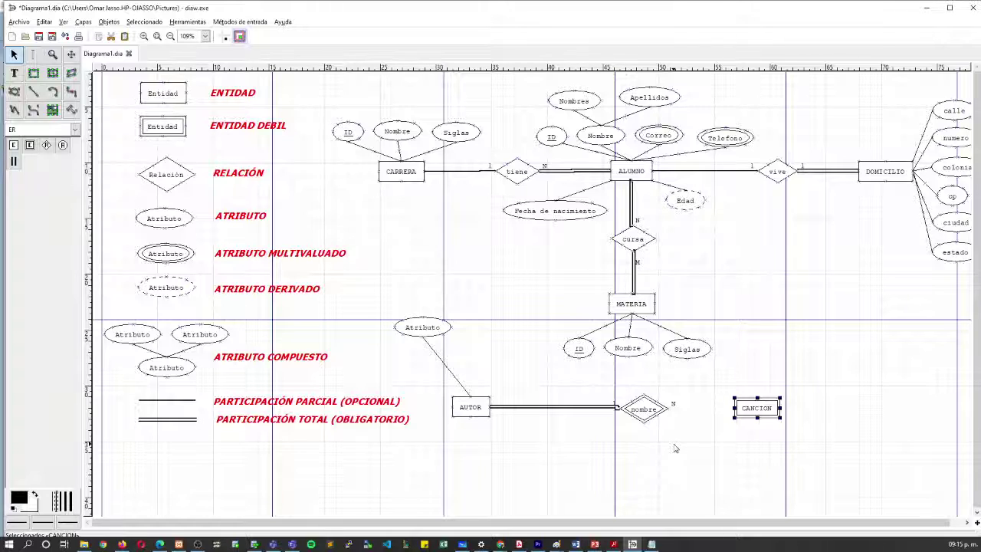
Examine the key, weak key, derived and multivalued options in the properties of ALUMNO's Correo attribute
double_click(665, 138)
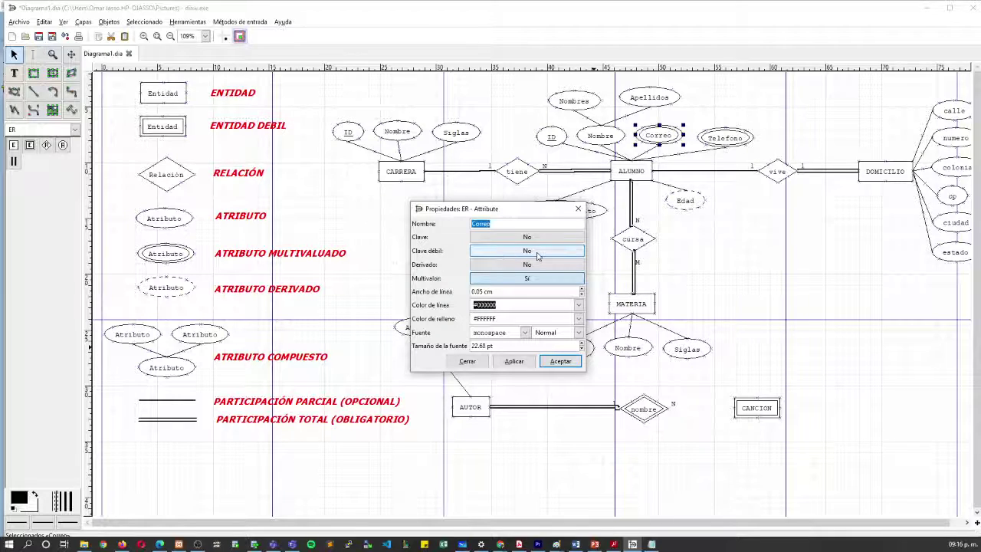
left_click(578, 208)
left_click(757, 406)
left_click(791, 360)
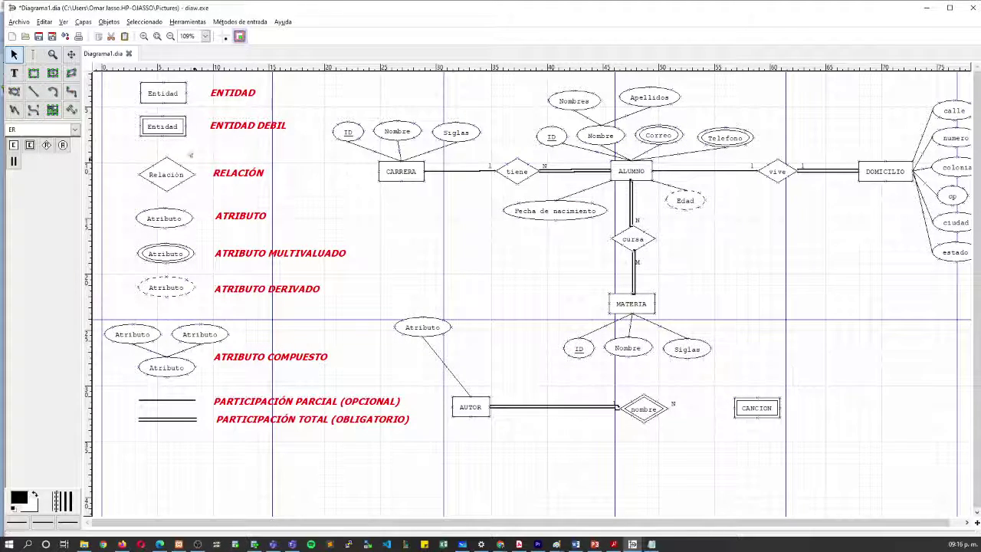
Add an attribute above the CANCION entity, name it ID and make it a weak key
left_click(62, 145)
left_click(757, 371)
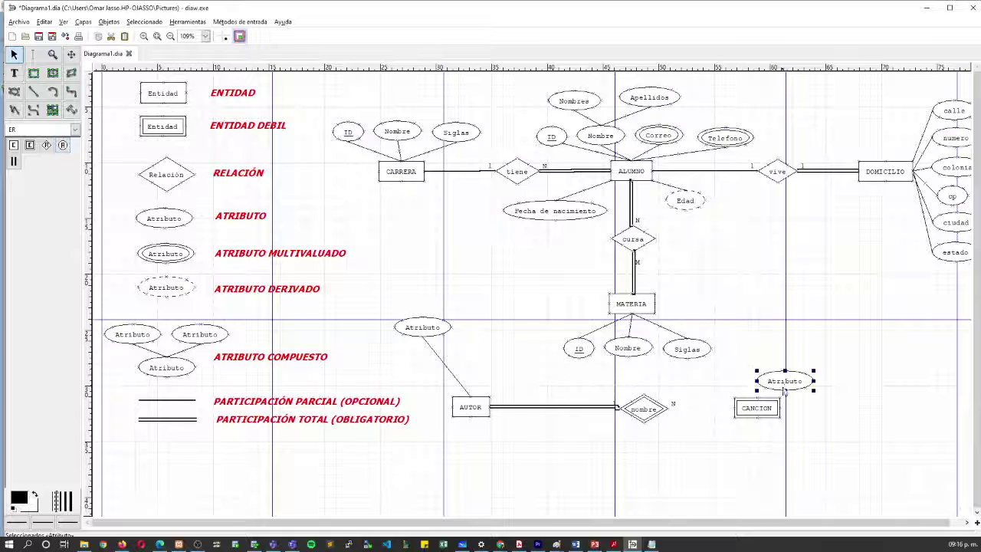
double_click(785, 381)
type("ID")
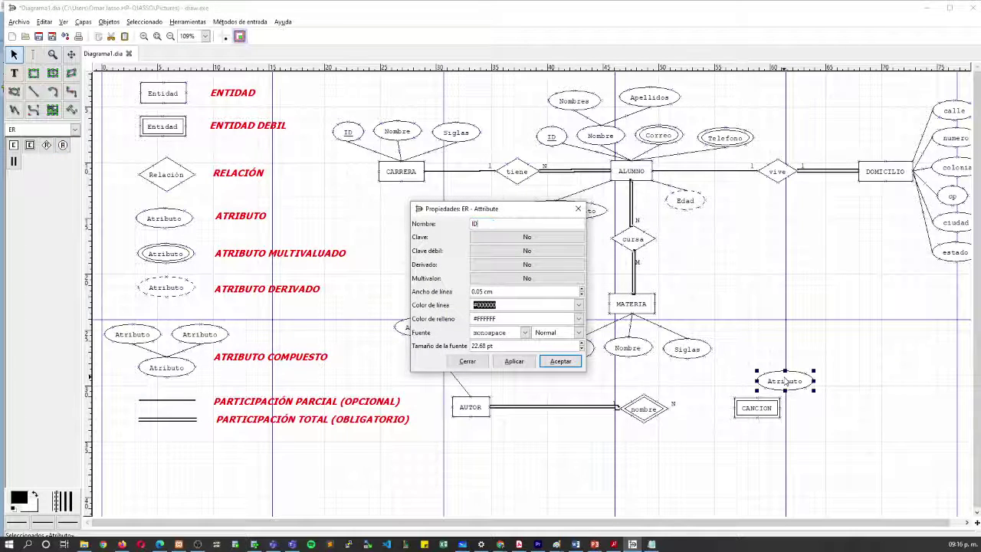
left_click(527, 251)
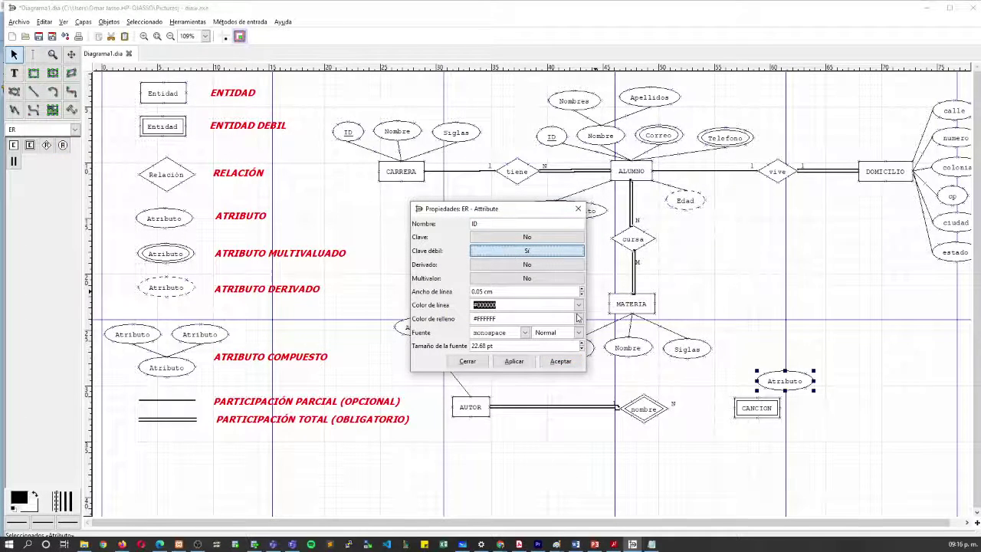
left_click(560, 361)
Connect the ID attribute to CANCION with a line and position it just above the lowered entity
mouse_move(773, 381)
left_mouse_down()
mouse_move(728, 368)
mouse_move(759, 398)
mouse_move(758, 429)
left_mouse_up()
left_click(33, 91)
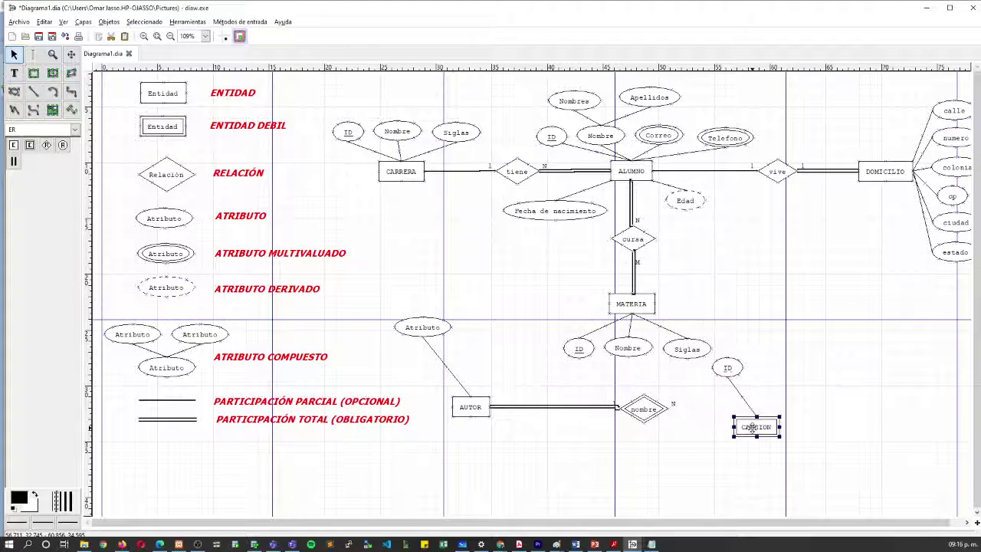
left_click_drag(732, 366, 753, 385)
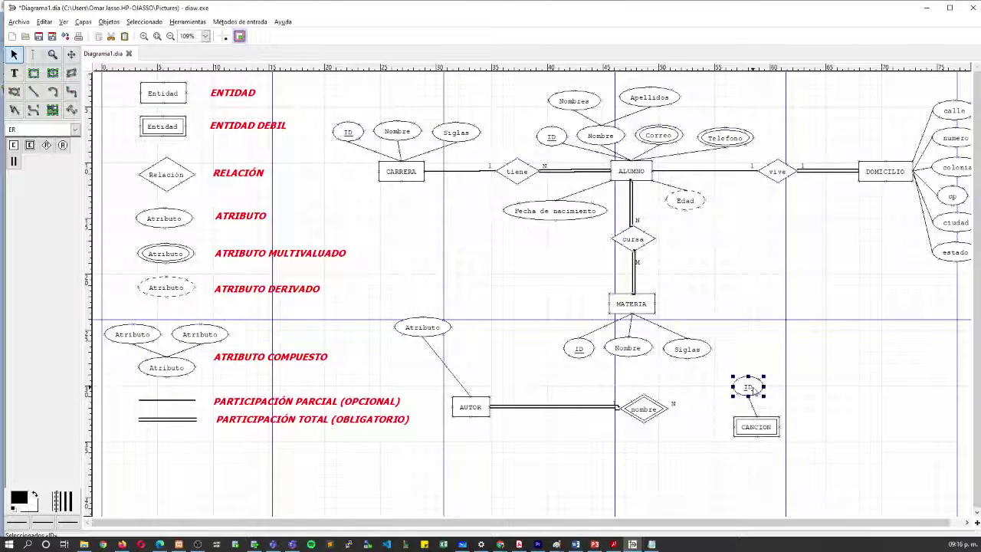
left_click(756, 427)
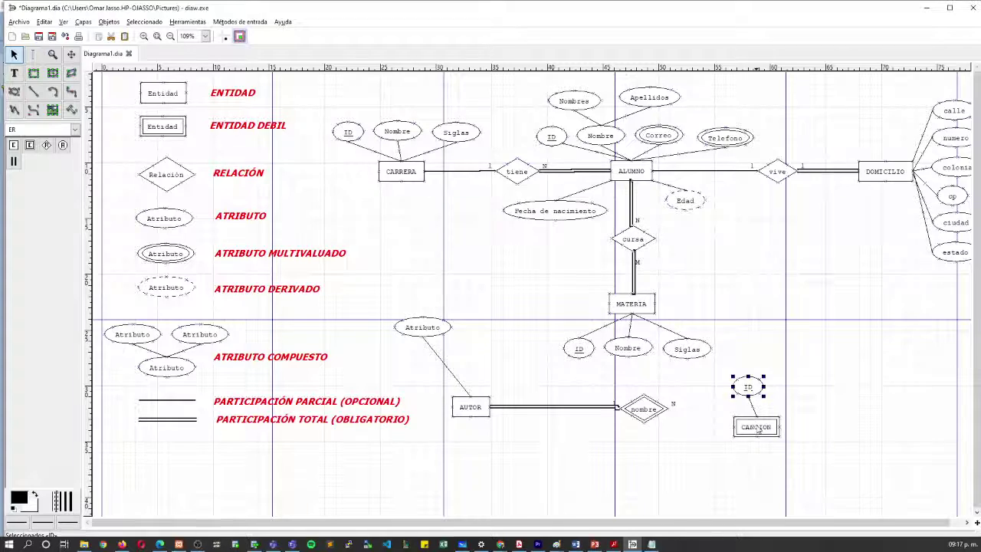
left_click(755, 387)
left_click(430, 328)
Examine the available shape sheets, including the list of other sheets
left_click(76, 130)
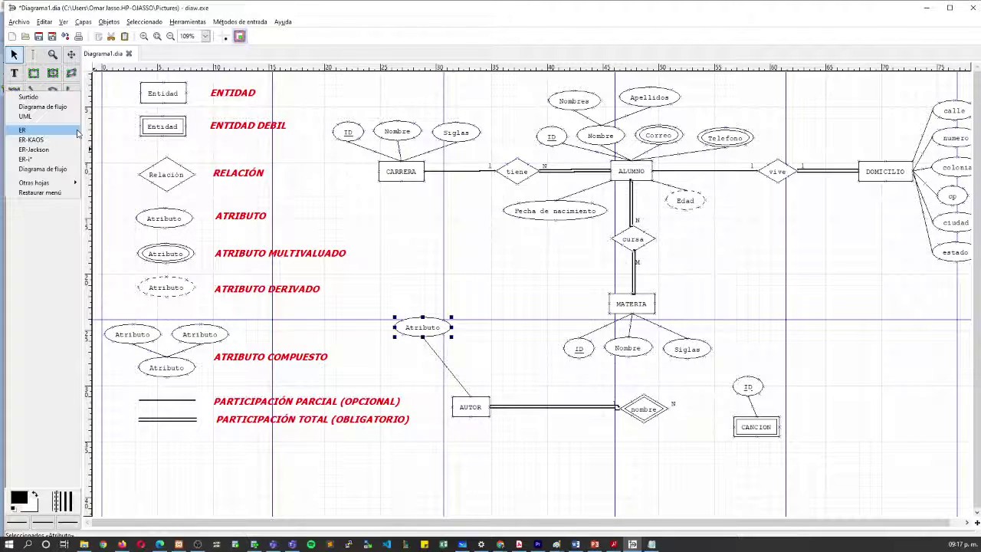
left_click(30, 130)
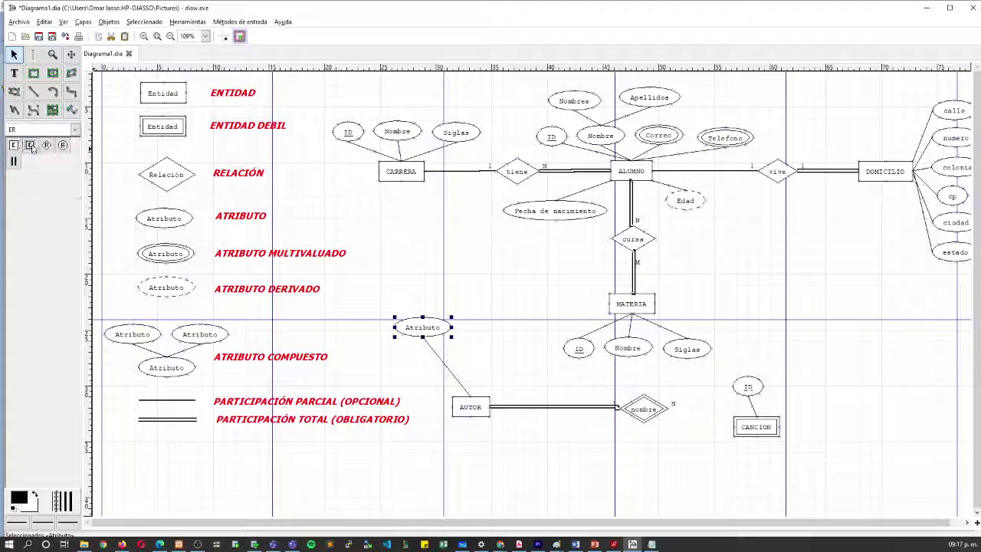
left_click(75, 130)
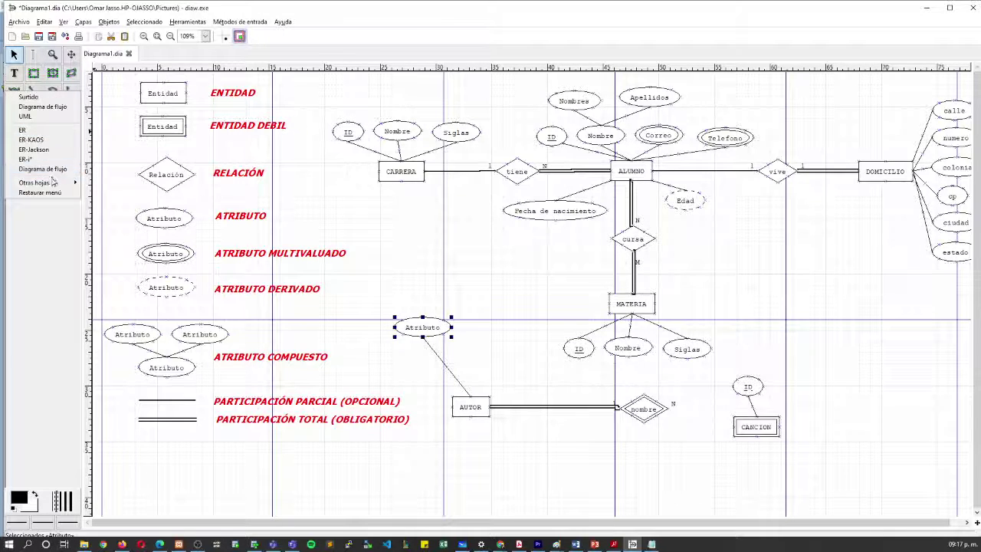
mouse_move(54, 182)
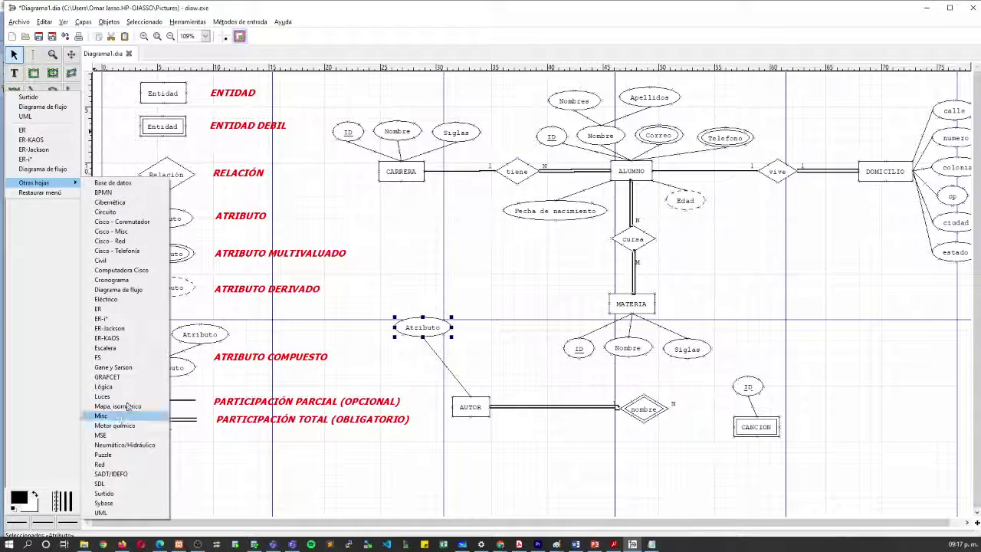
left_click(481, 270)
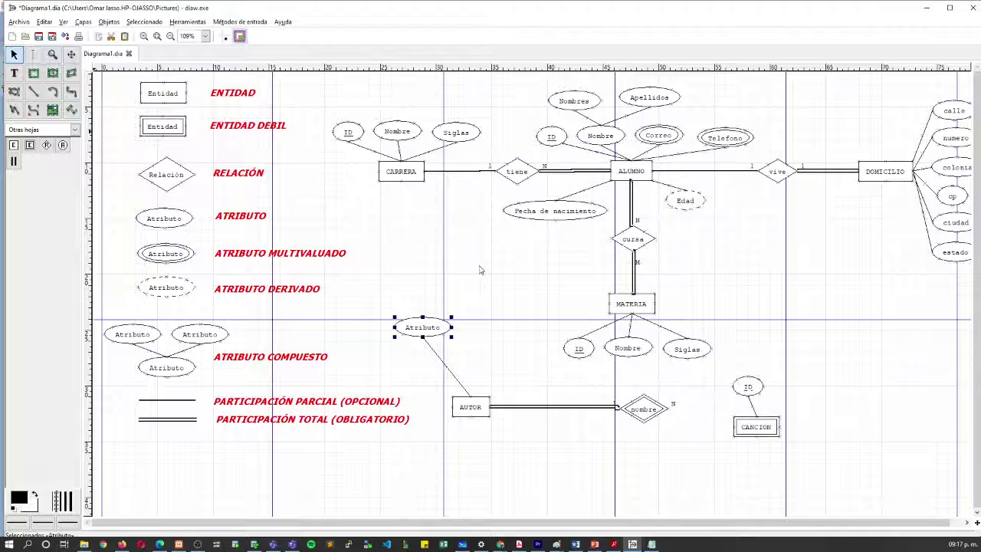
Examine the file formats offered for exporting the diagram, and leave without exporting
left_click(17, 23)
left_click(23, 23)
left_click(24, 23)
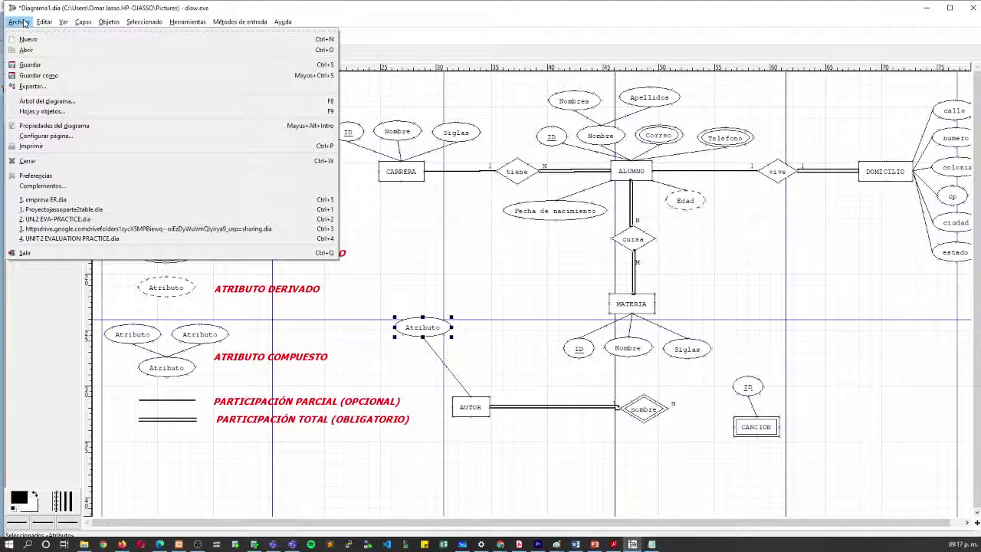
left_click(40, 92)
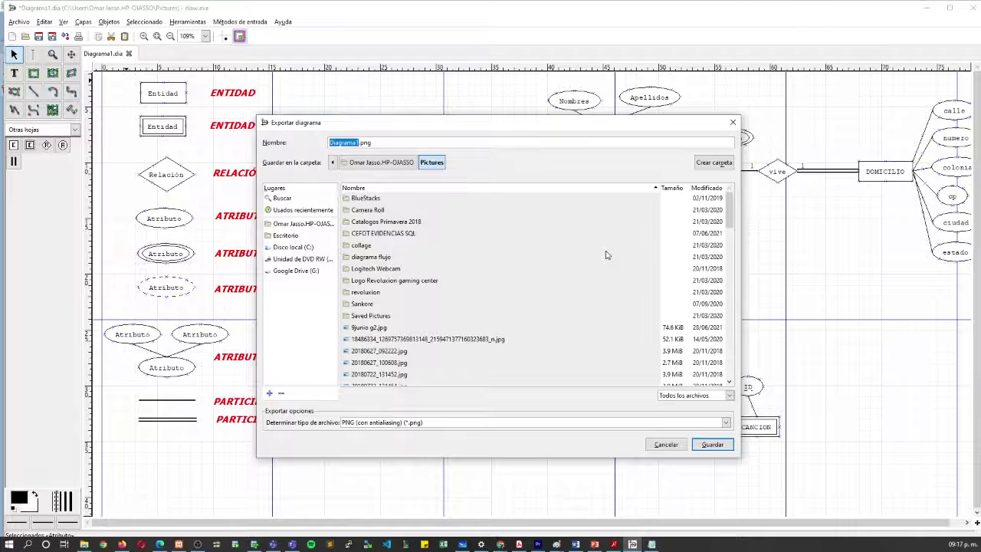
left_click(499, 424)
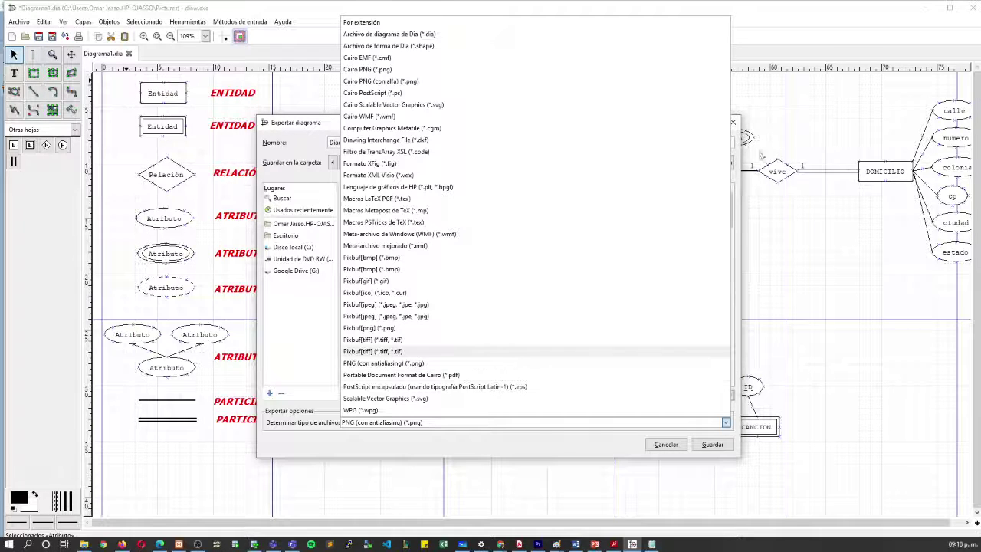
left_click(674, 450)
left_click(666, 444)
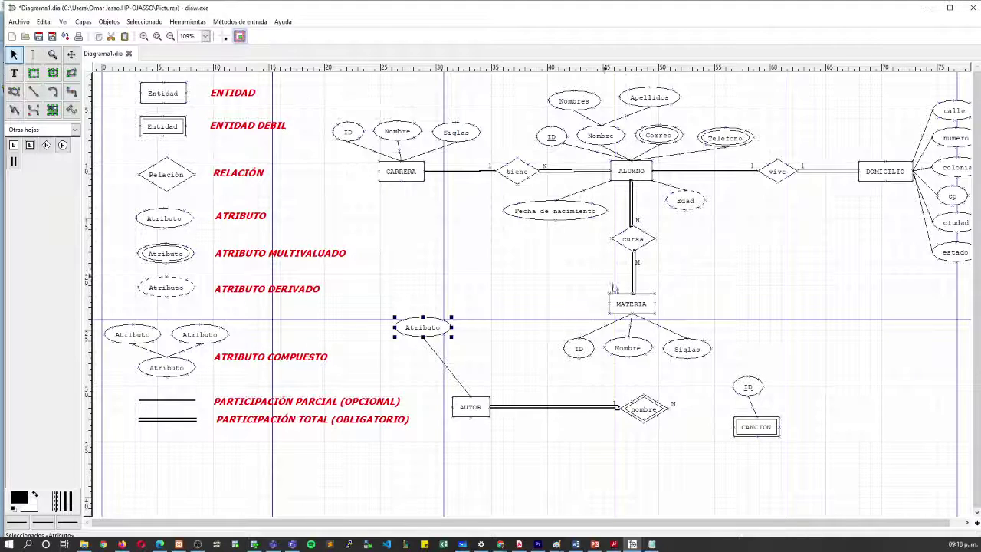
Compare the entities and attributes of the Dia diagram with the logical model in Oracle SQL Developer Data Modeler
left_click_drag(720, 523, 800, 529)
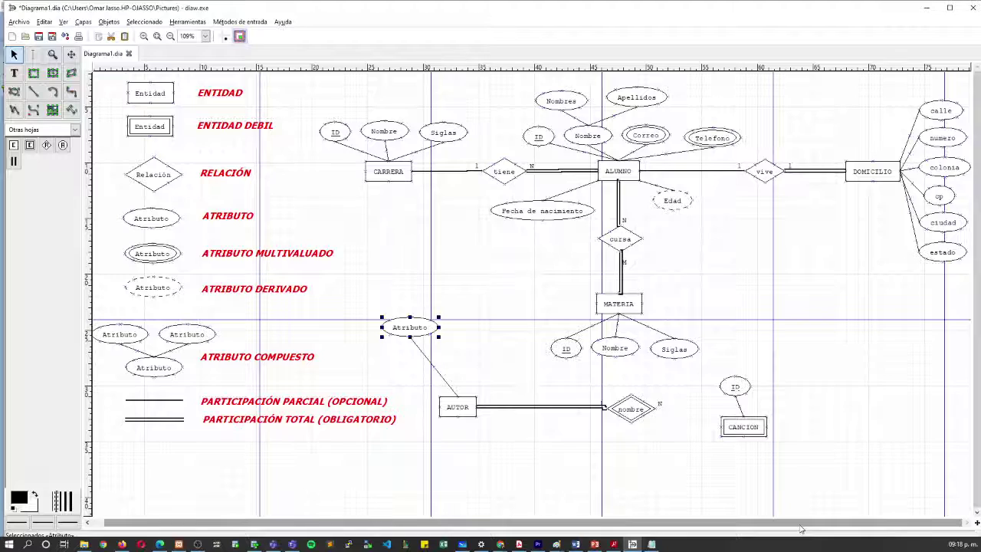
key("alt+Tab")
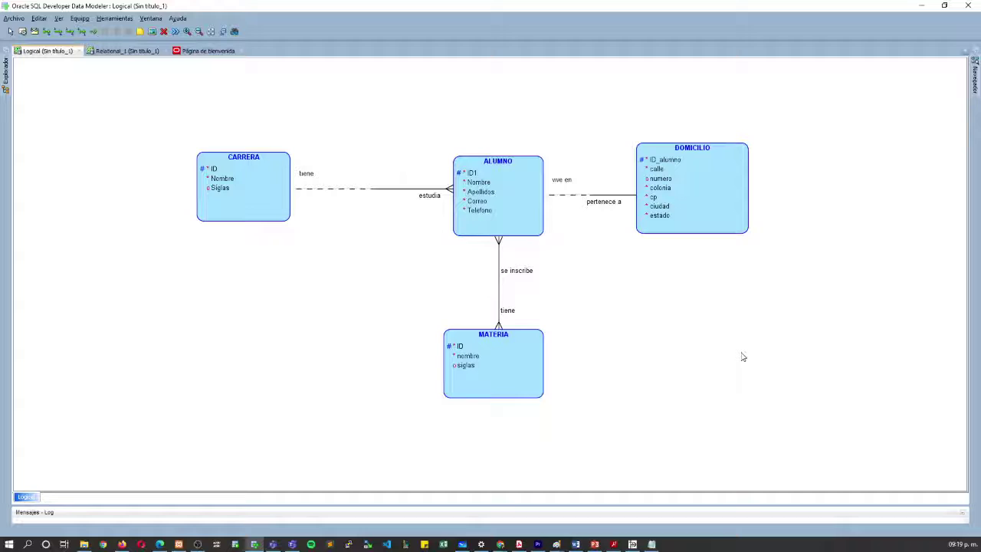
key("alt+Tab")
key("alt+Tab")
key("alt+Tab")
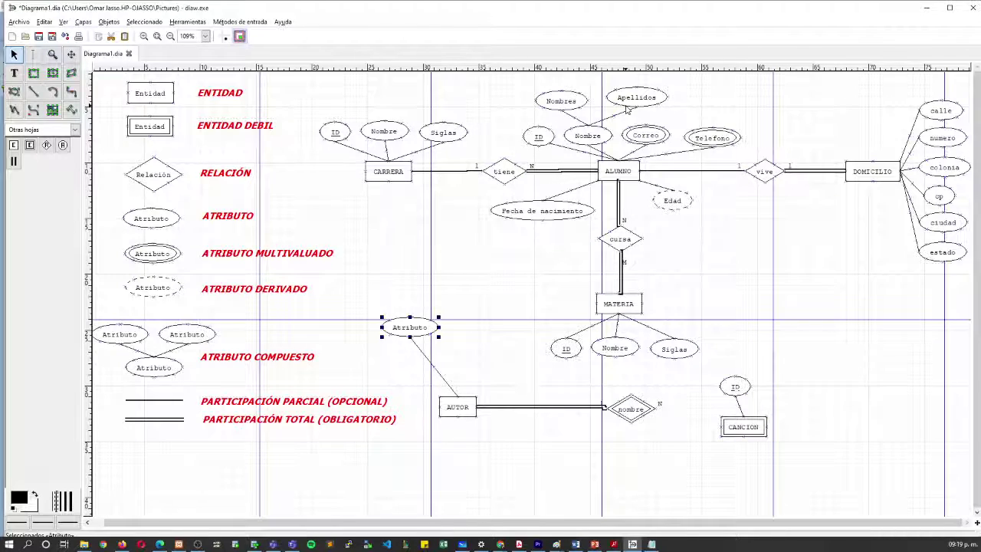
key("alt+Tab")
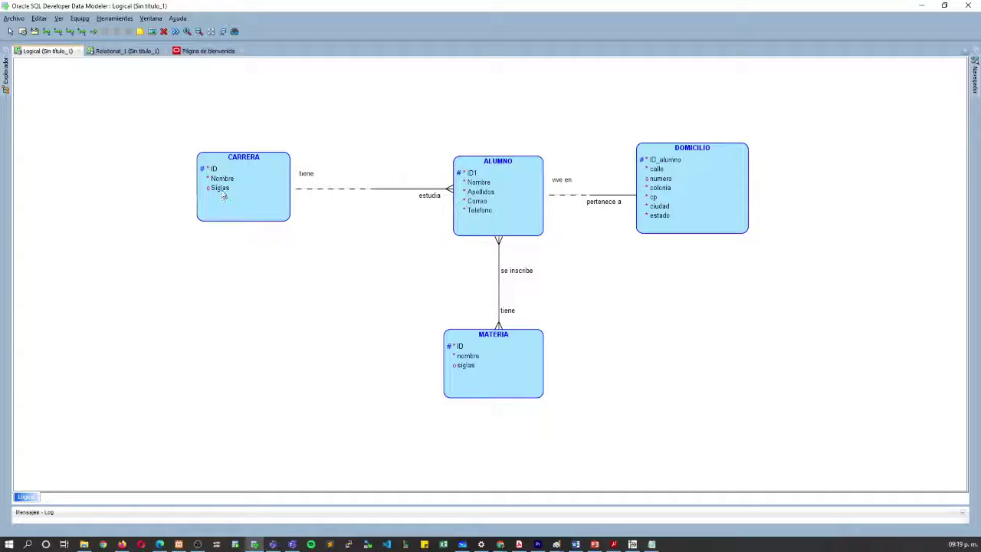
key("alt+Tab")
key("alt+Tab")
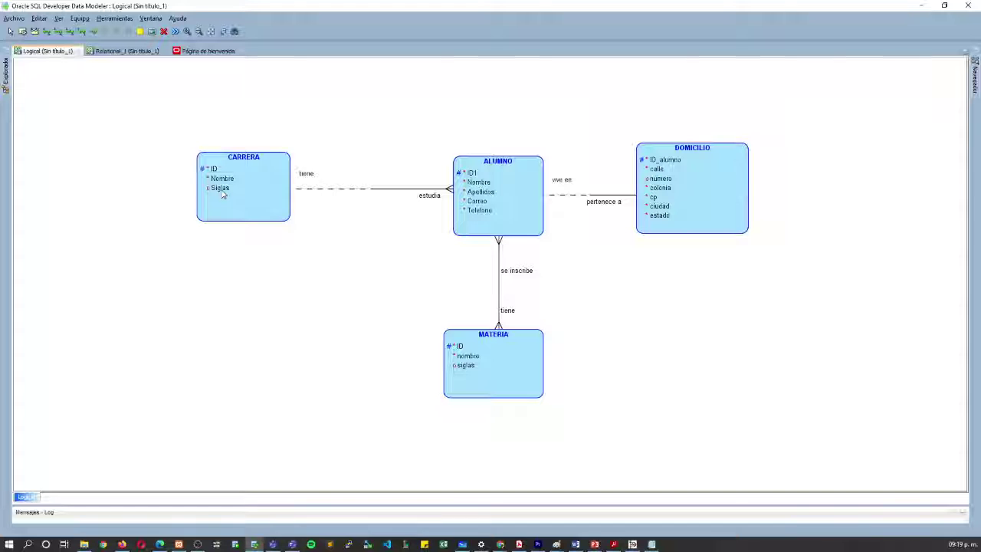
key("alt+Tab")
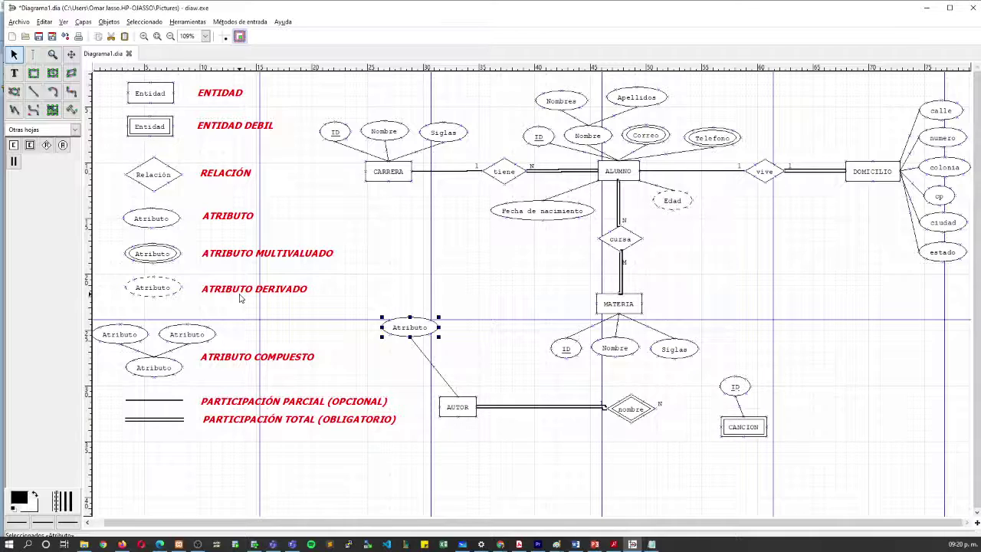
Switch between Oracle SQL Developer Data Modeler and Dia to compare the ALUMNO entity and its relationships
key("alt+Tab")
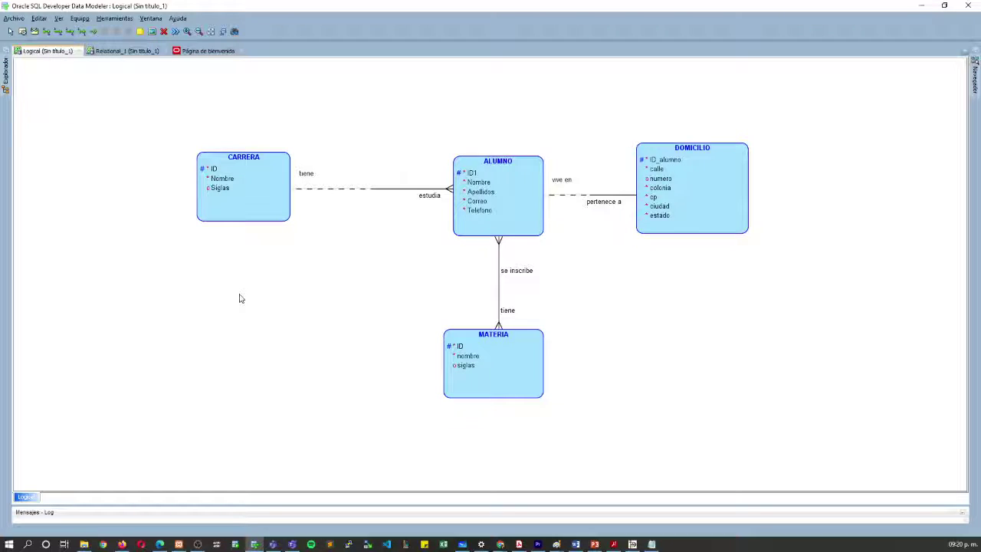
left_click(481, 186)
key("alt+Tab")
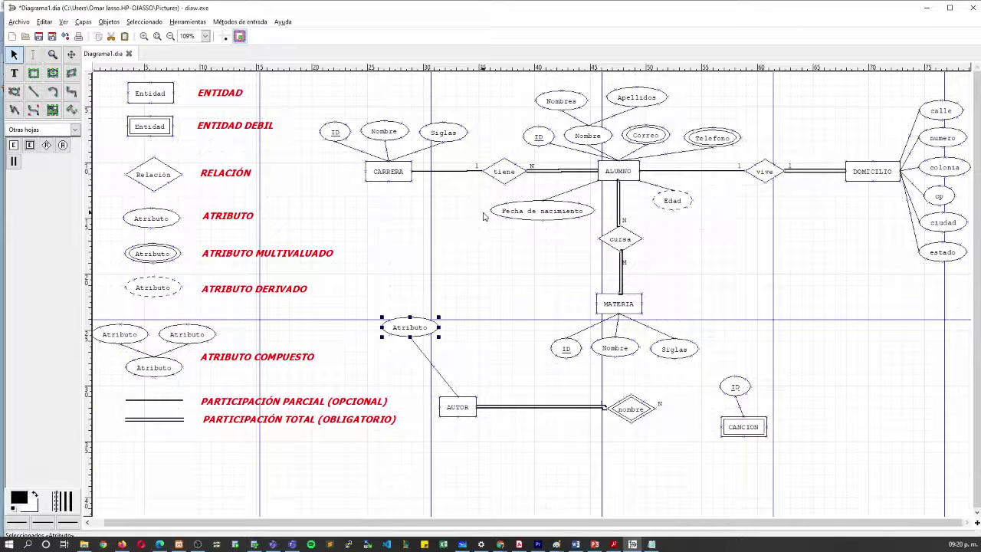
key("alt+Tab")
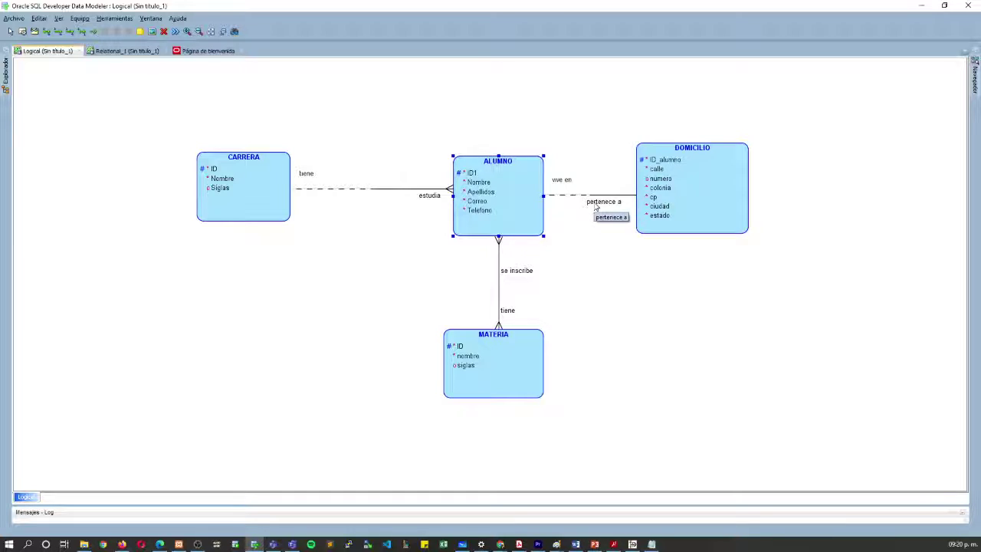
key("alt+Tab")
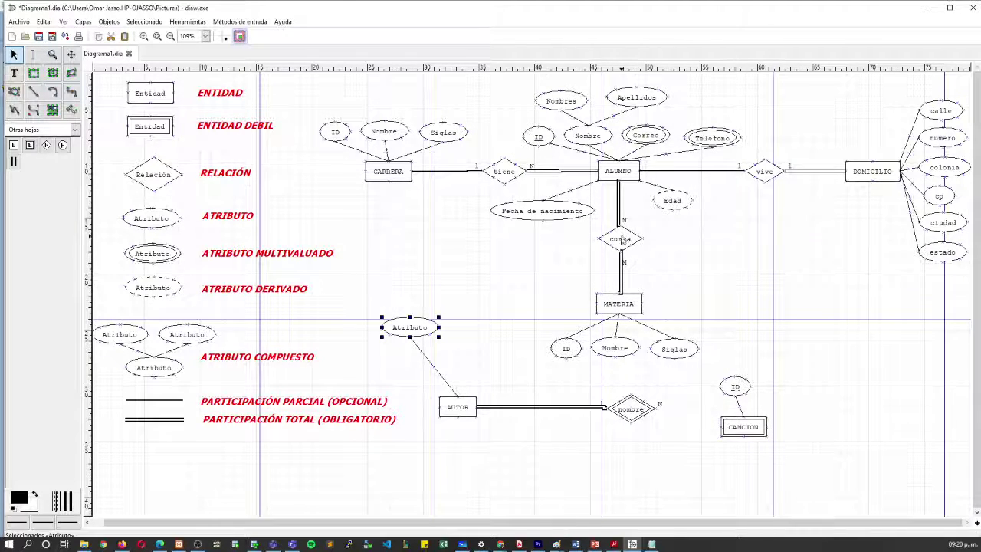
Examine the cursa relationship between the ALUMNO and MATERIA entities
left_click(624, 242)
left_click(711, 239)
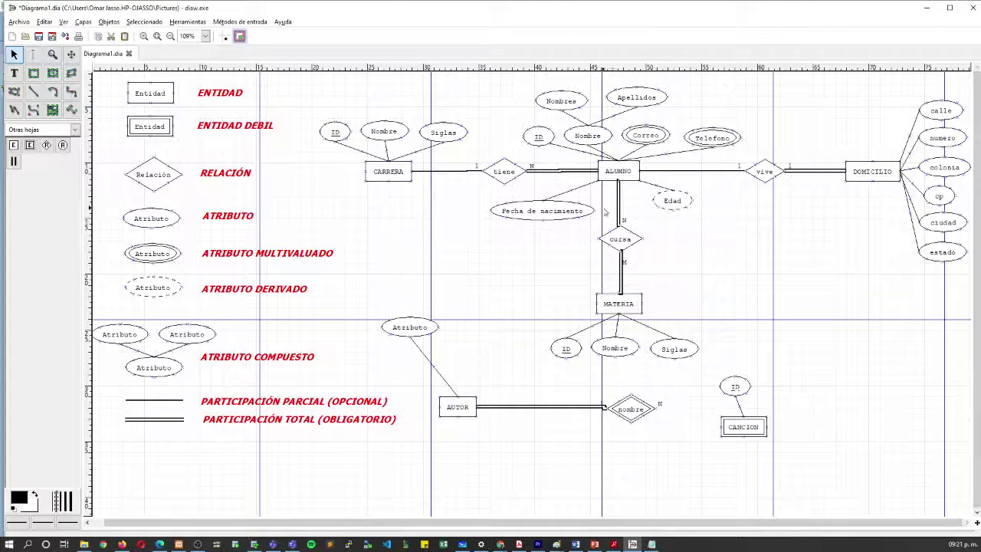
left_click(636, 170)
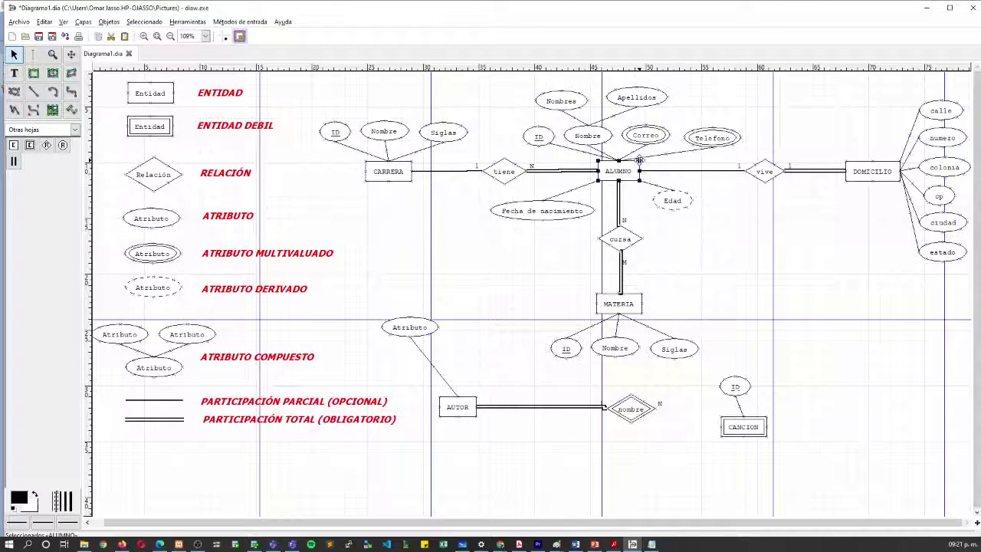
left_click(638, 306)
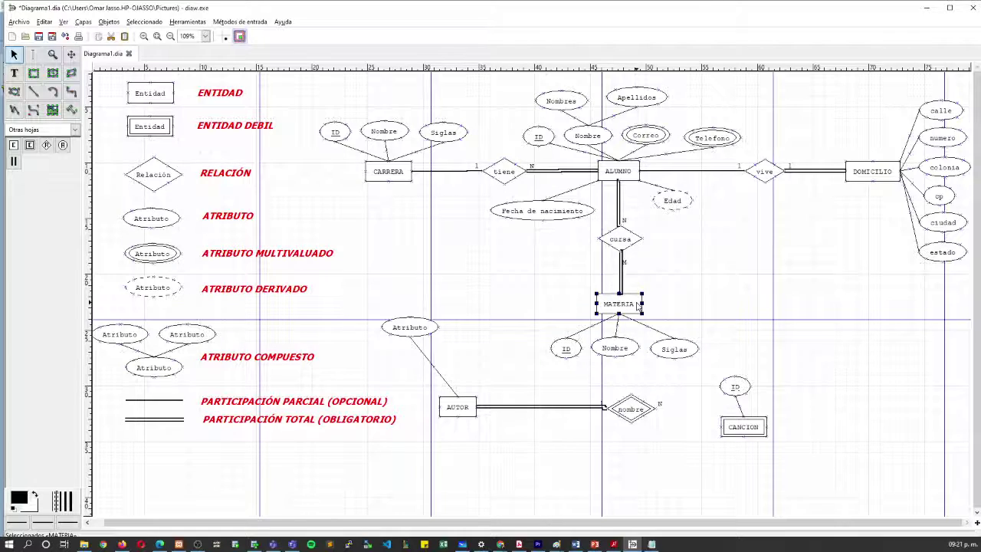
left_click(653, 244)
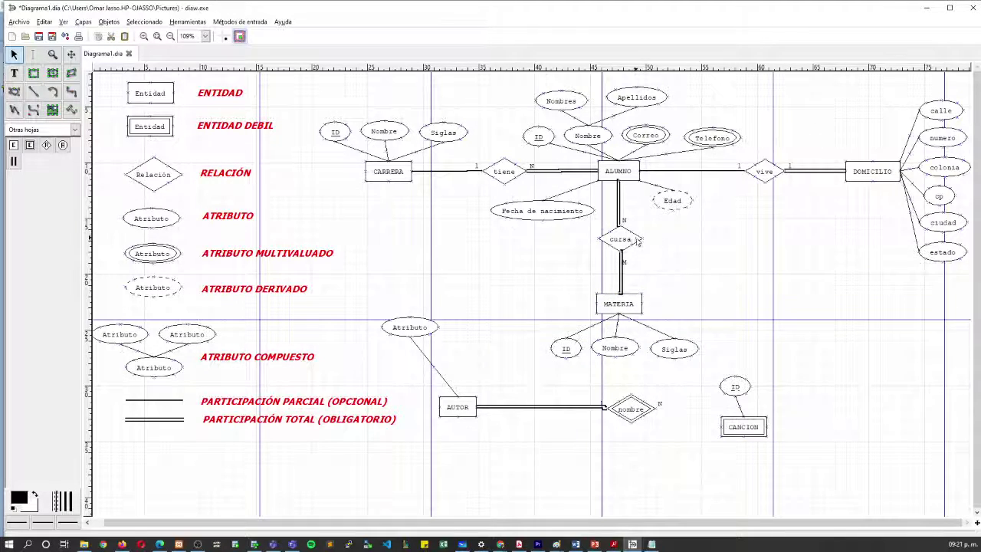
left_click(621, 239)
left_click(694, 268)
left_click(623, 242)
Switch to Oracle SQL Developer Data Modeler, move the MATERIA entity farther below ALUMNO, and return to the Dia diagram
key("alt+Tab")
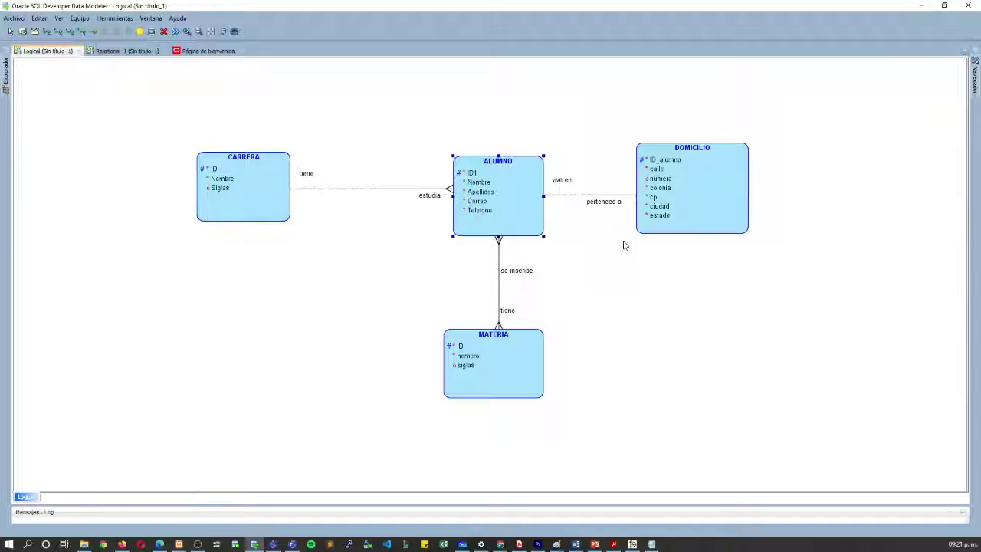
key("alt+Tab")
key("alt+Tab")
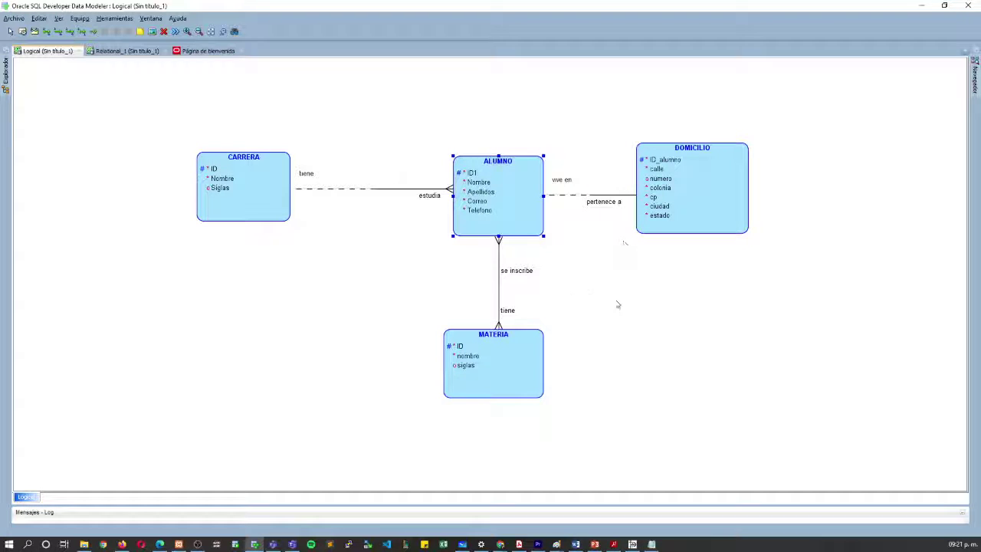
left_click(654, 285)
left_click(493, 382)
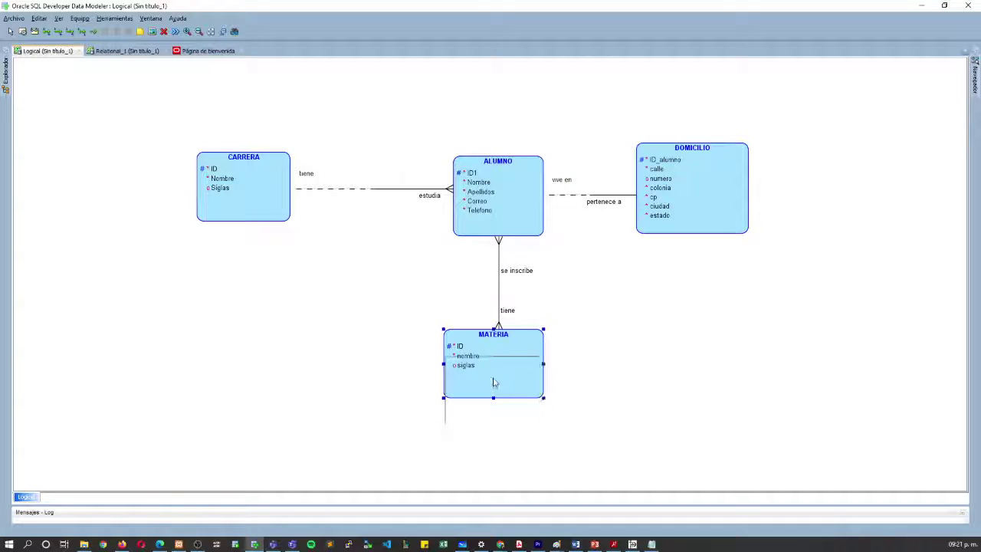
left_click_drag(492, 383, 495, 387)
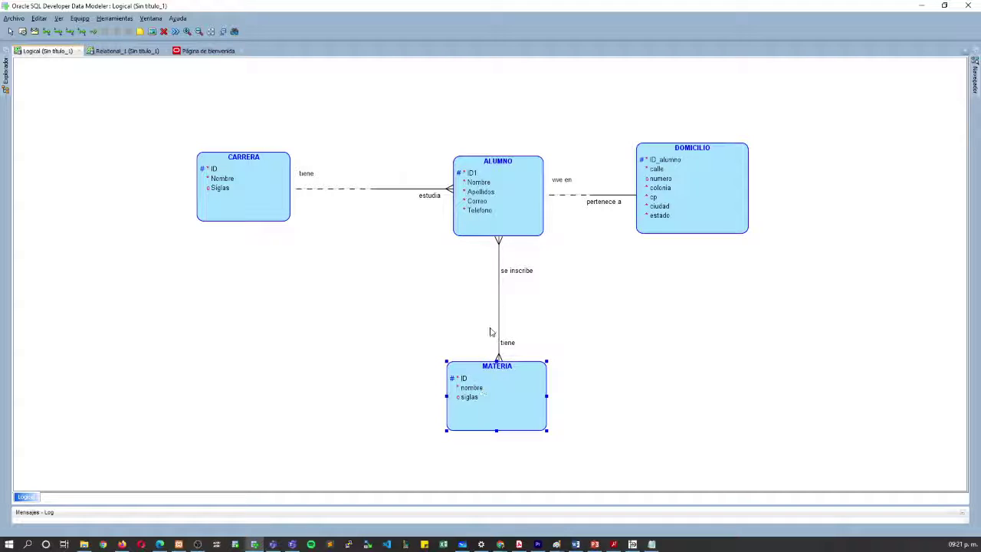
left_click_drag(489, 385, 493, 424)
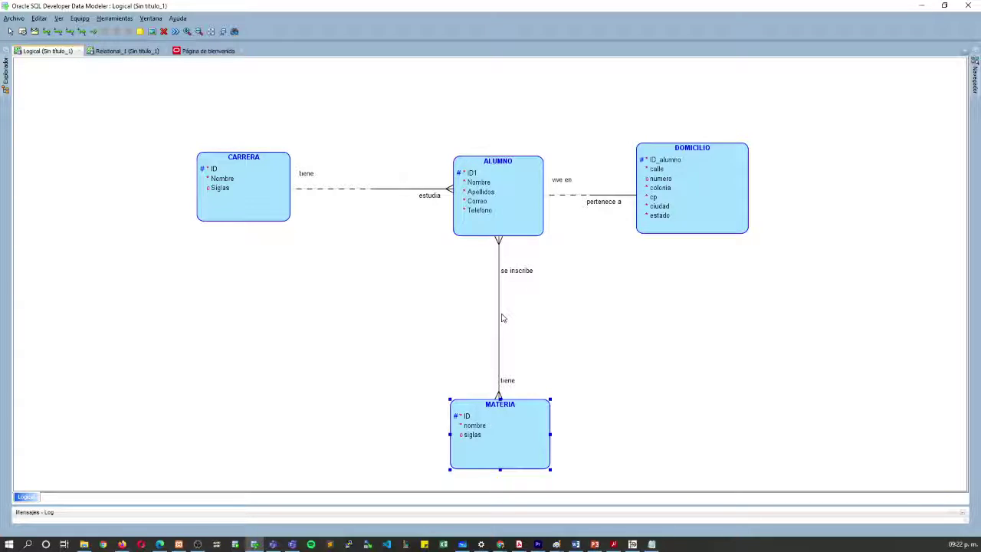
key("alt+Tab")
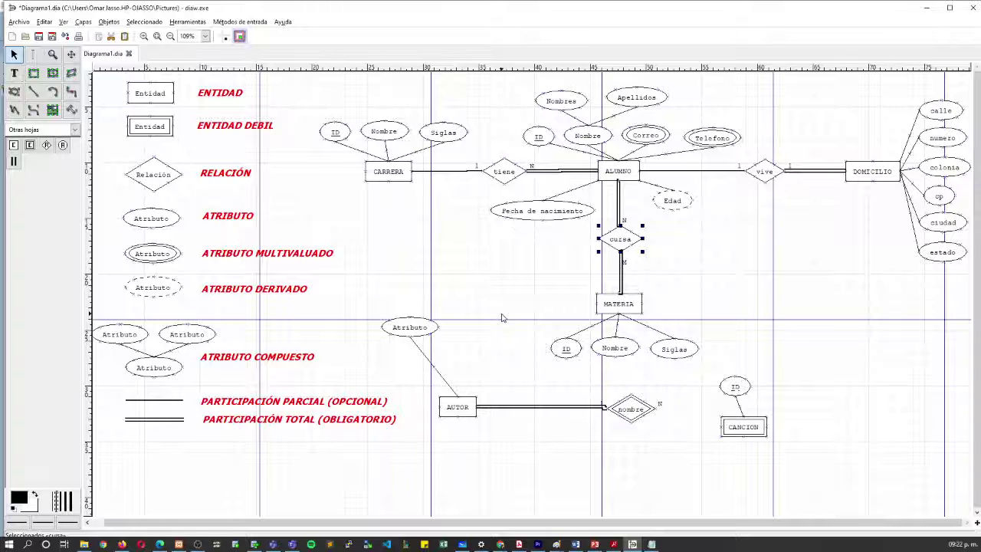
left_click(817, 313)
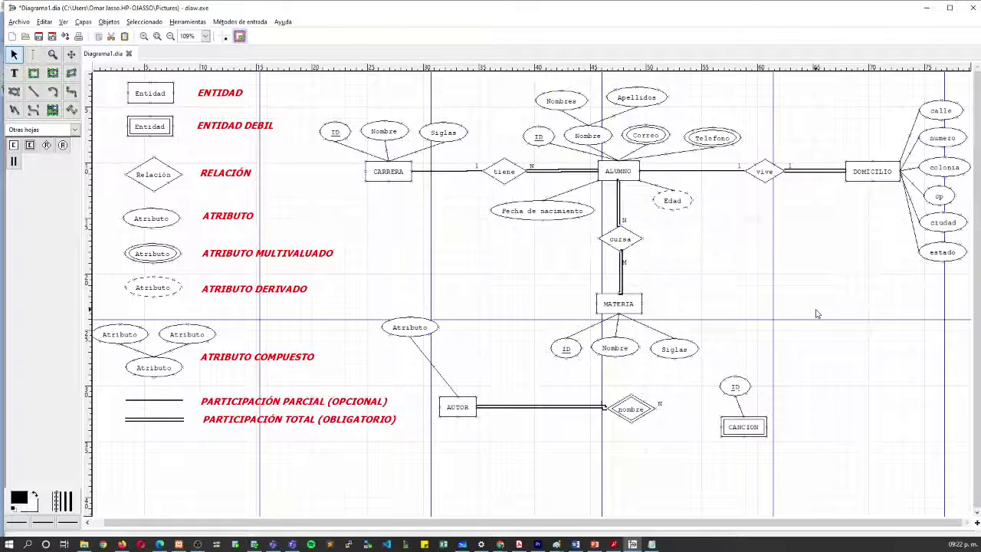